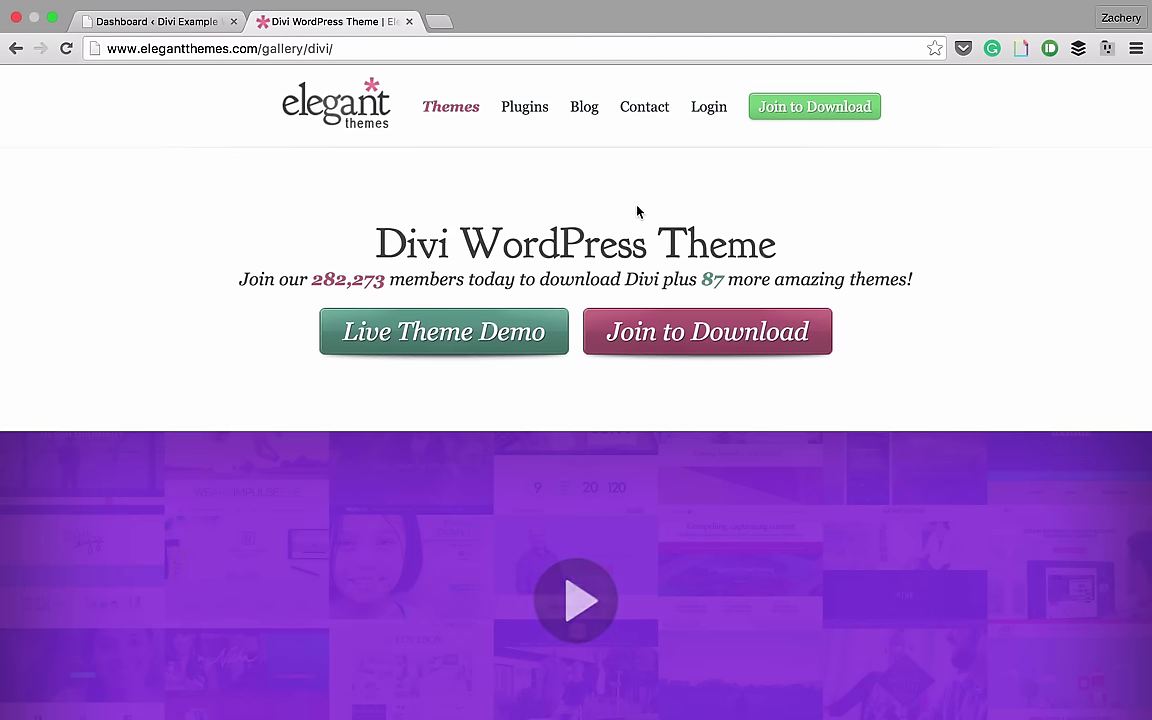
- Open the Elegant Themes membership join page from the Join to Download button
{"action": "scroll", "coordinate": [621, 266], "scroll_direction": "down", "scroll_amount": 3}
{"action": "scroll", "coordinate": [630, 270], "scroll_direction": "down", "scroll_amount": 4}
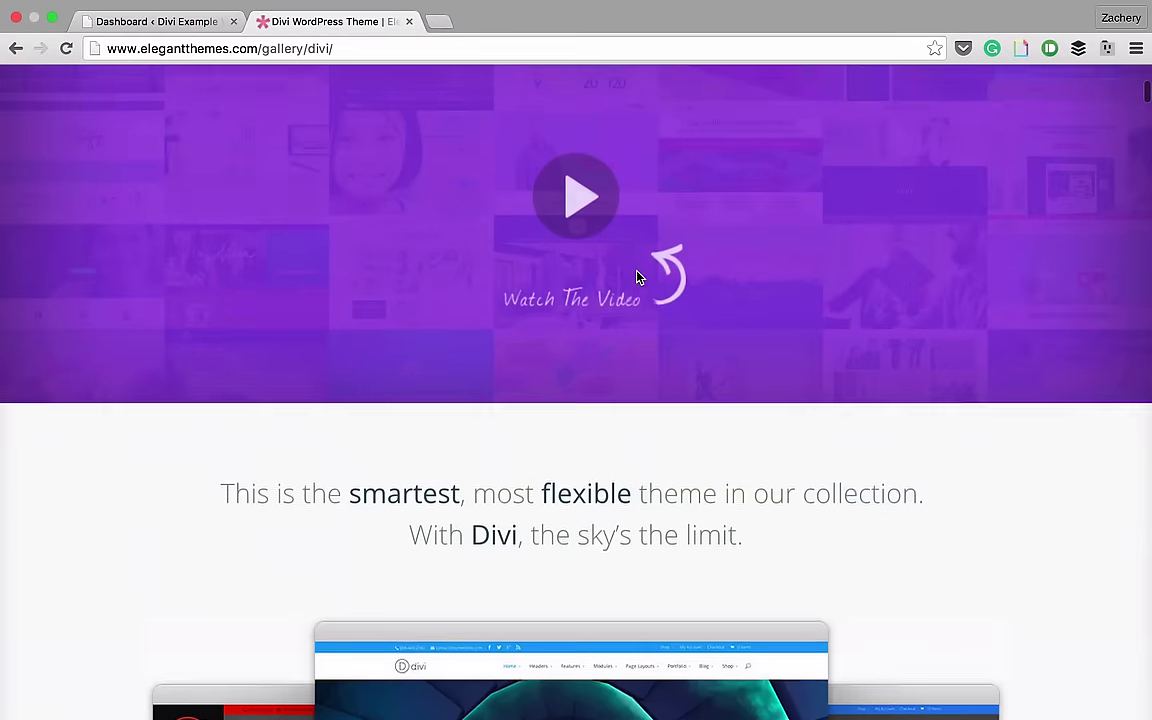
{"action": "scroll", "coordinate": [640, 275], "scroll_direction": "up", "scroll_amount": 7}
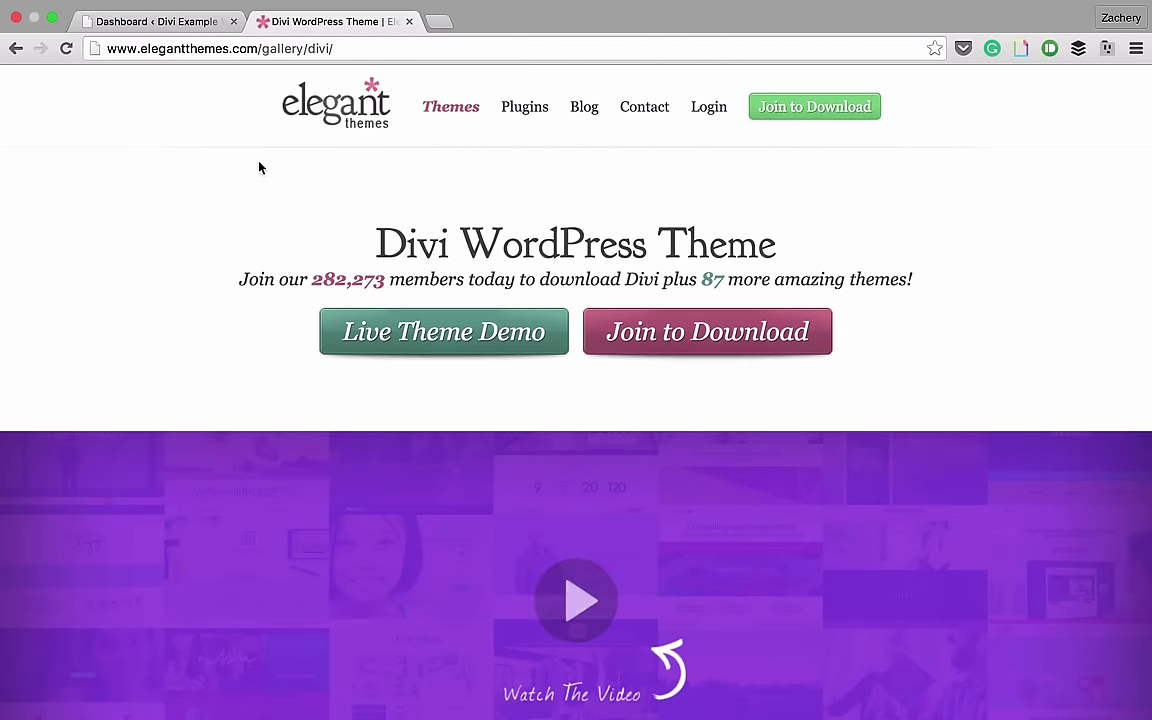
{"action": "left_click", "coordinate": [805, 108]}
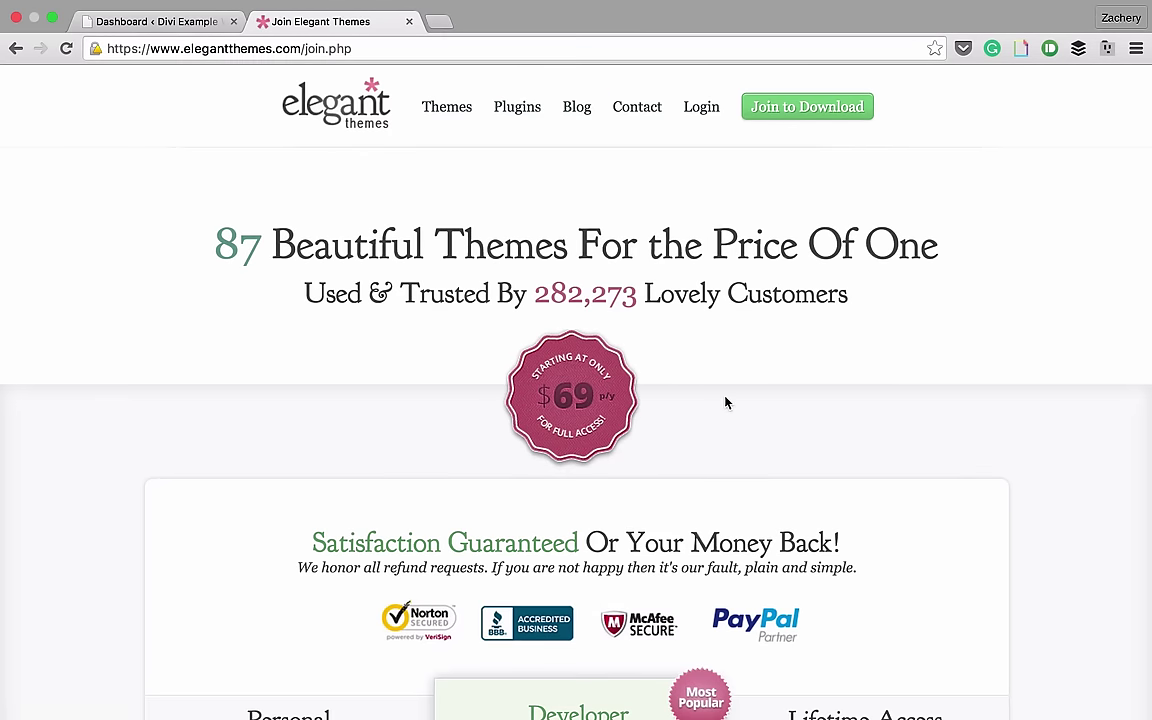
- Review the Personal, Developer and Lifetime Access plans ($69/year, $89/year, $249 one-time) in the comparison table
{"action": "scroll", "coordinate": [726, 402], "scroll_direction": "down", "scroll_amount": 10}
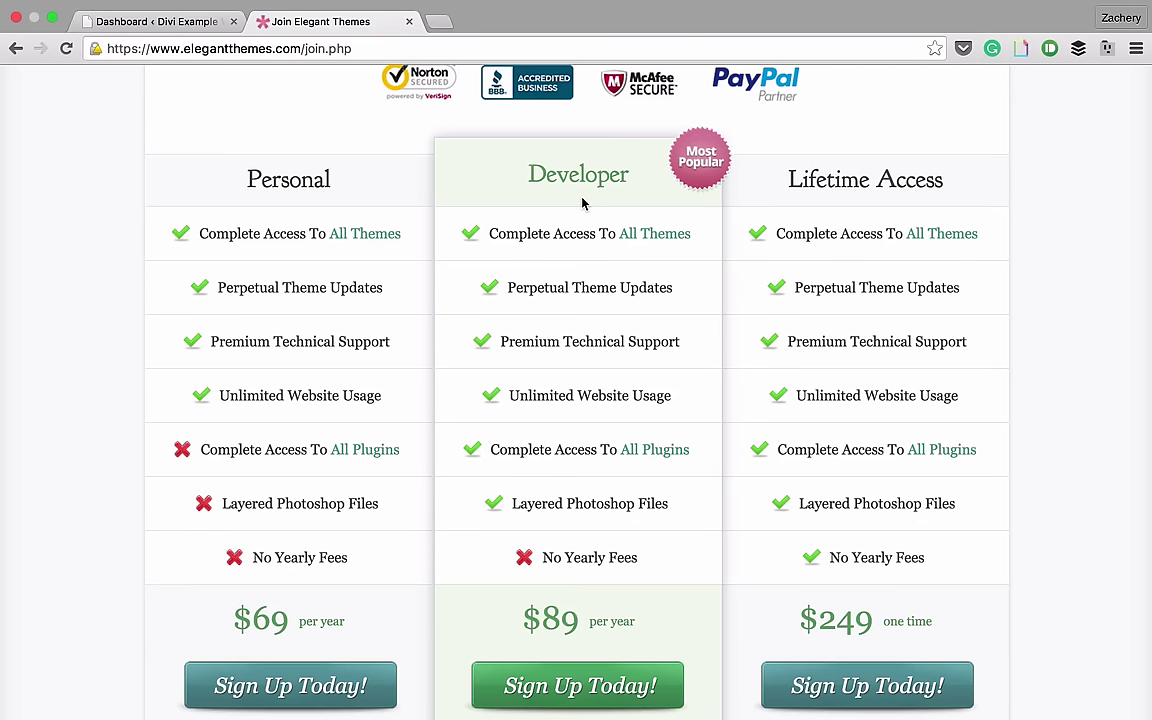
{"action": "left_click_drag", "start_coordinate": [489, 450], "coordinate": [694, 452]}
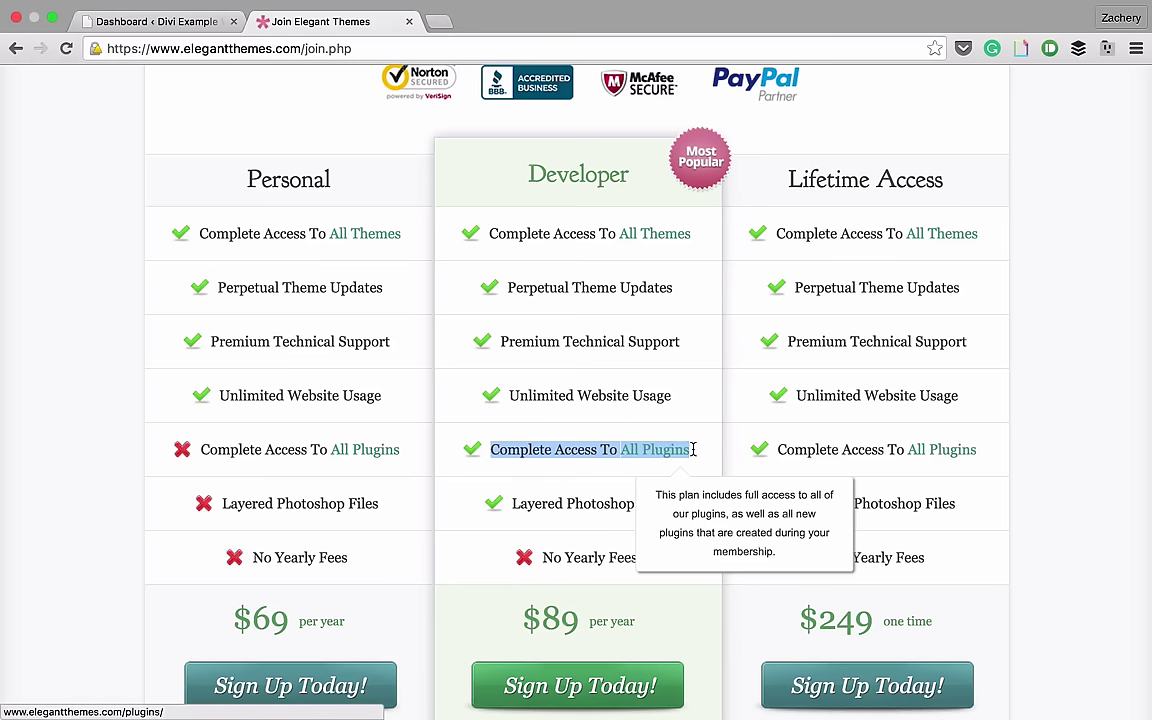
{"action": "left_click", "coordinate": [549, 443]}
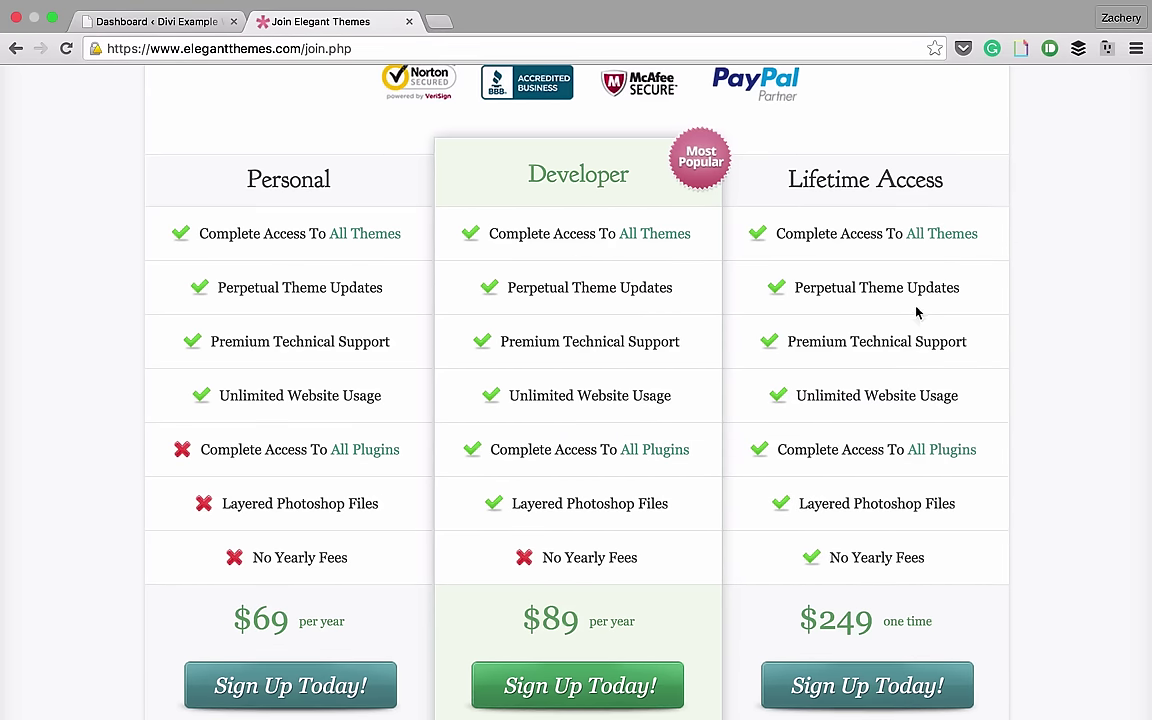
{"action": "scroll", "coordinate": [860, 370], "scroll_direction": "down", "scroll_amount": 5}
{"action": "scroll", "coordinate": [893, 509], "scroll_direction": "down", "scroll_amount": 4}
{"action": "scroll", "coordinate": [892, 510], "scroll_direction": "up", "scroll_amount": 20}
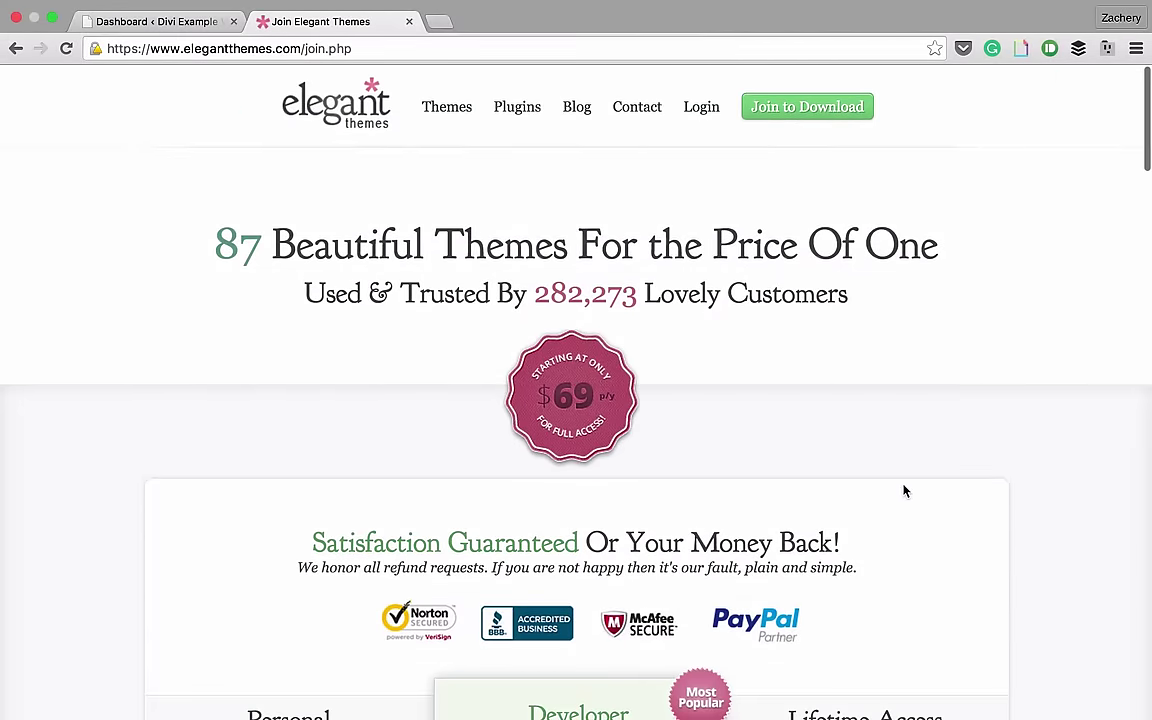
{"action": "scroll", "coordinate": [874, 496], "scroll_direction": "down", "scroll_amount": 7}
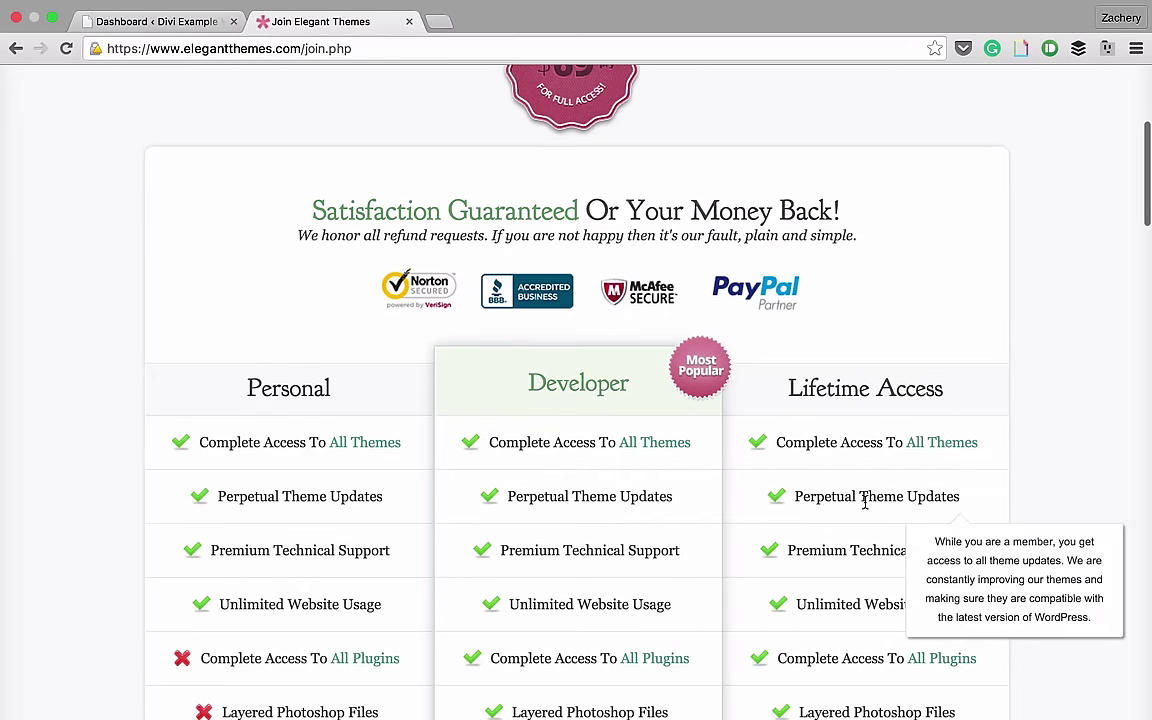
{"action": "scroll", "coordinate": [865, 503], "scroll_direction": "down", "scroll_amount": 3}
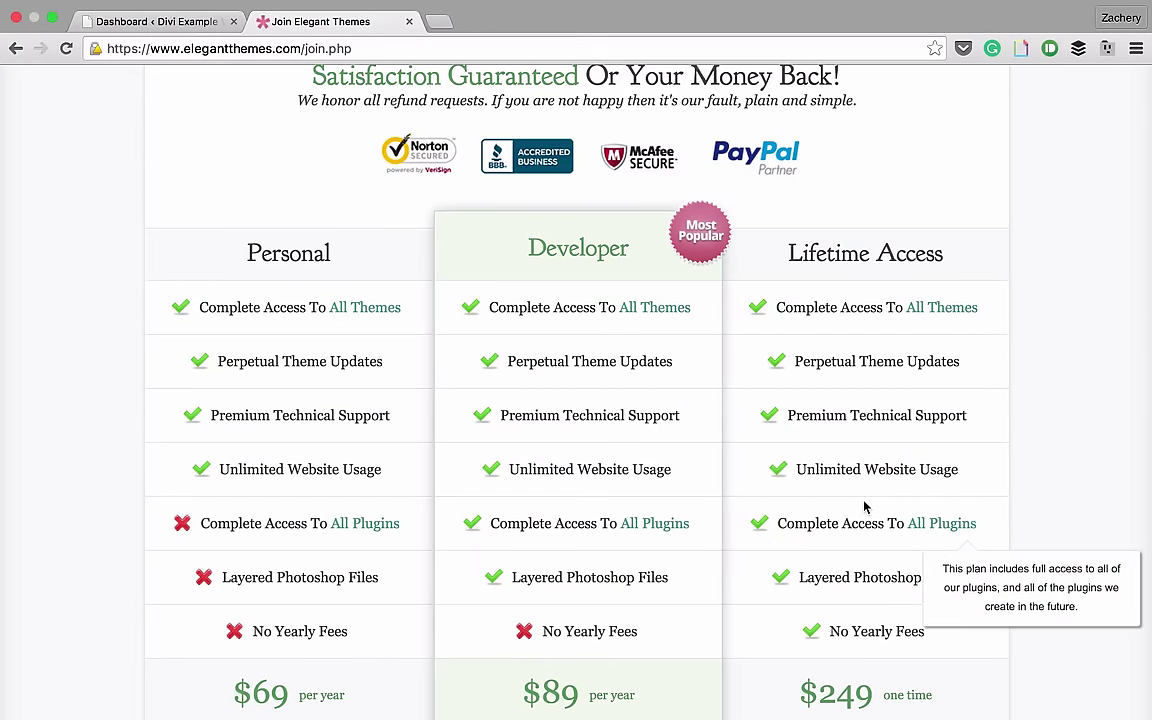
{"action": "scroll", "coordinate": [512, 162], "scroll_direction": "up", "scroll_amount": 10}
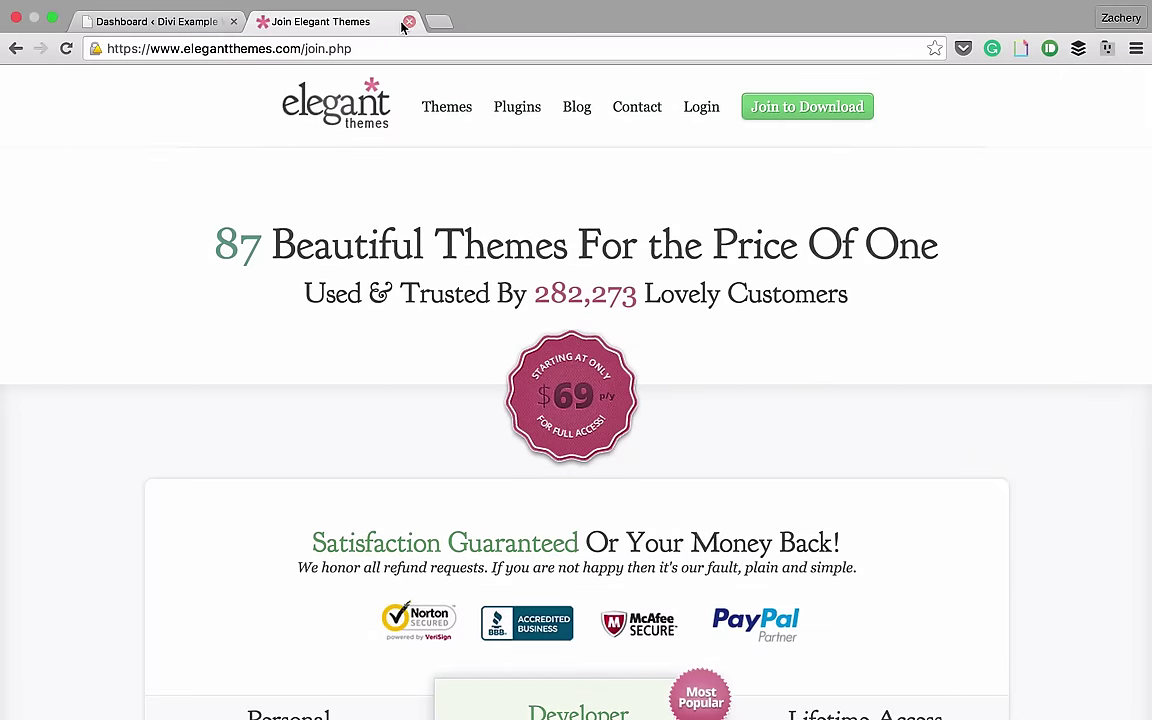
{"action": "left_click", "coordinate": [388, 49]}
- Load godaddy.com and open its WordPress Site/Blog hosting page from the Hosting & SSL menu
{"action": "type", "text": "godaddy.com"}
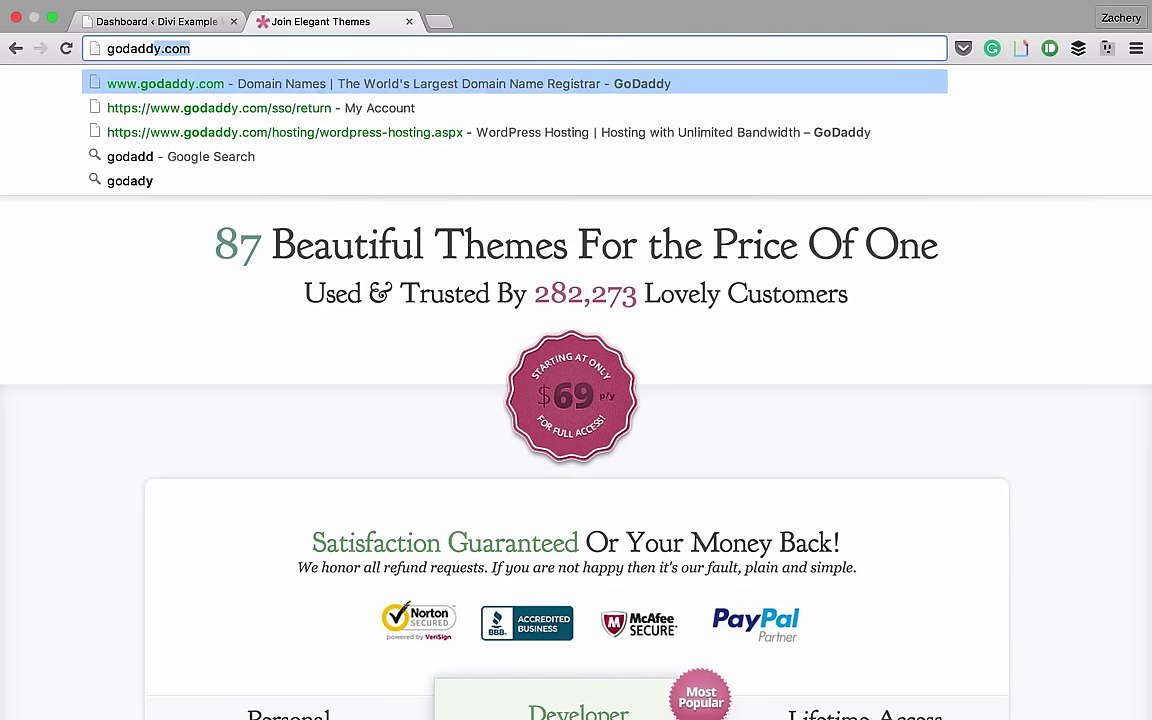
{"action": "key", "text": "Return"}
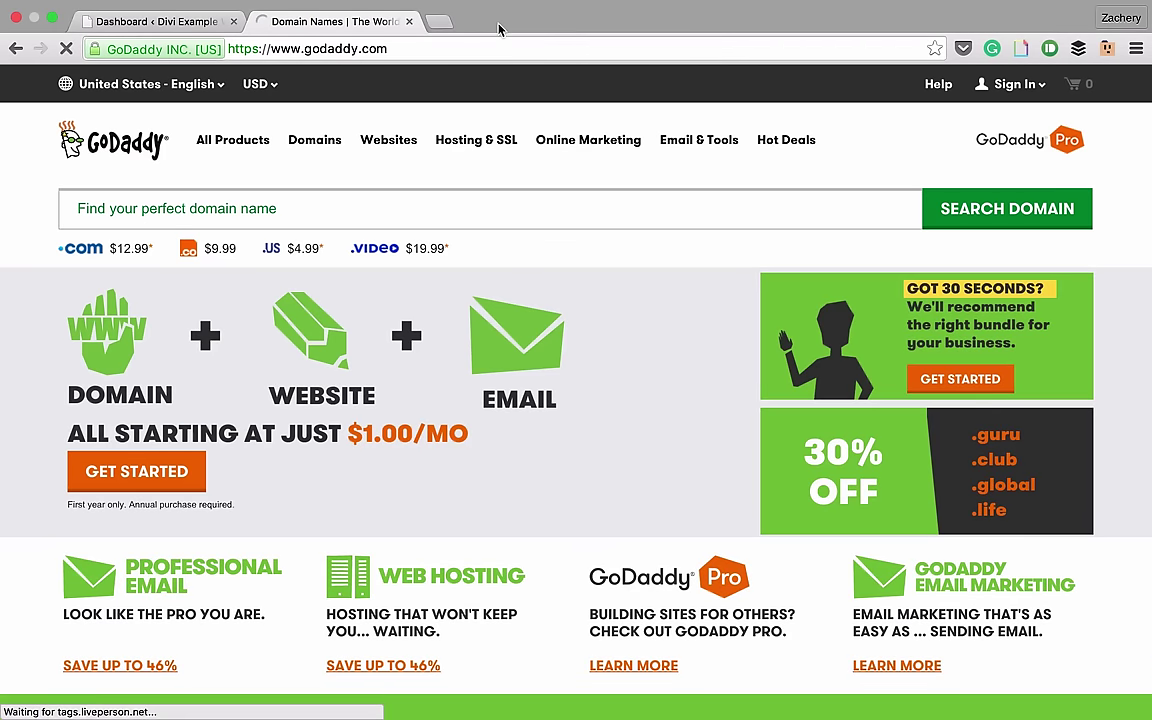
{"action": "left_click", "coordinate": [288, 205]}
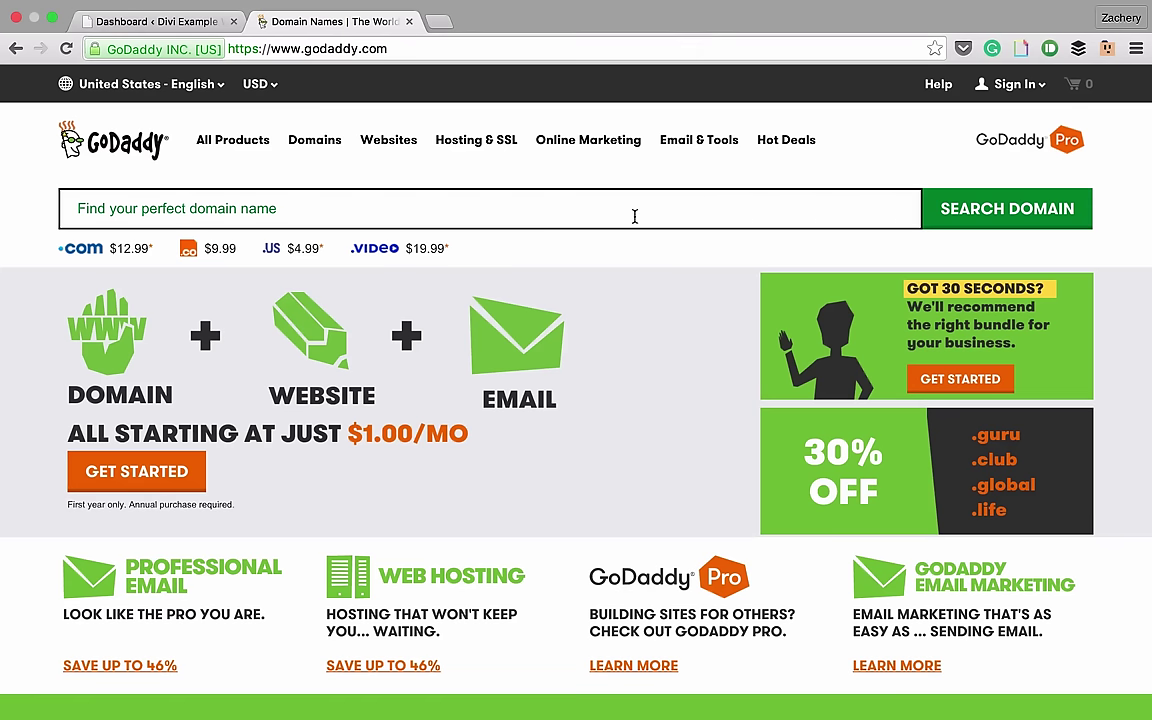
{"action": "mouse_move", "coordinate": [463, 144]}
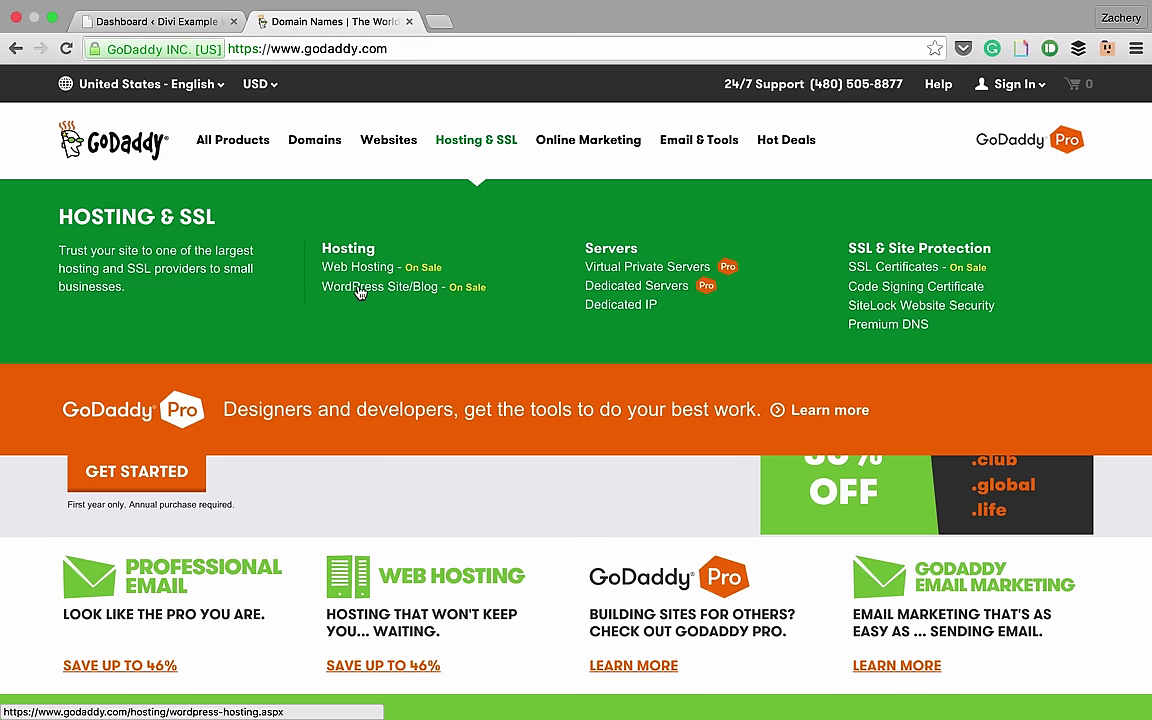
{"action": "left_click", "coordinate": [401, 289]}
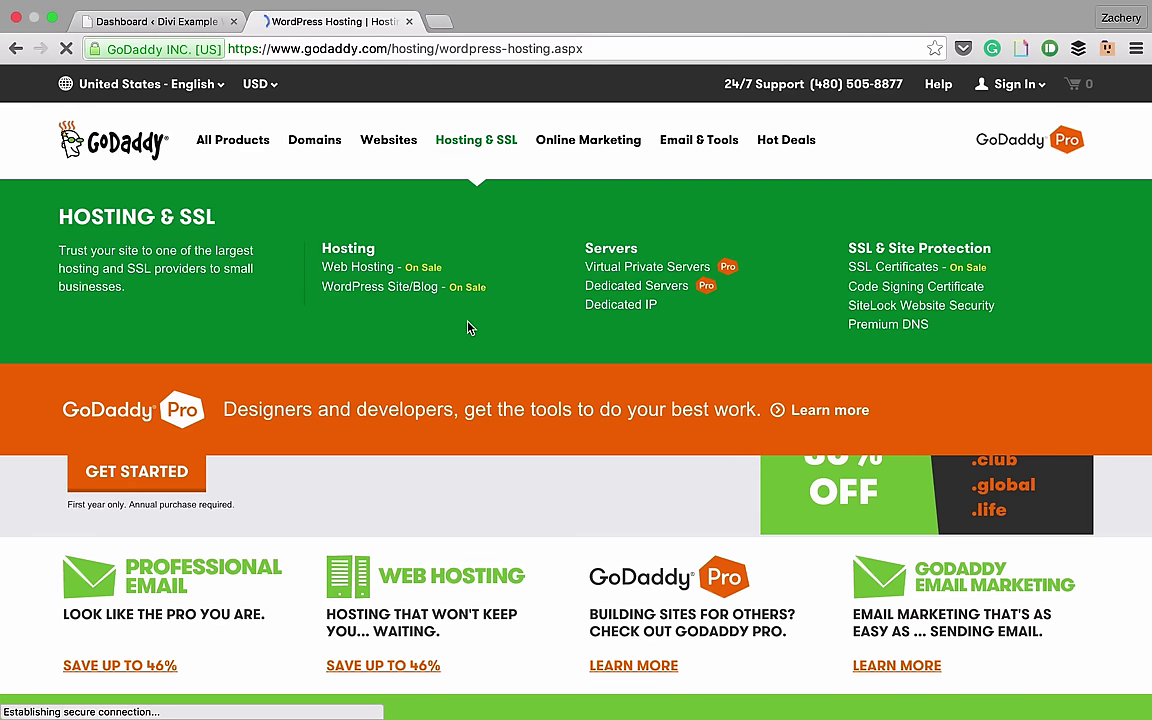
- Scroll through GoDaddy's WordPress hosting plans and expand the Basic plan's billing term choices
{"action": "scroll", "coordinate": [446, 321], "scroll_direction": "down", "scroll_amount": 5}
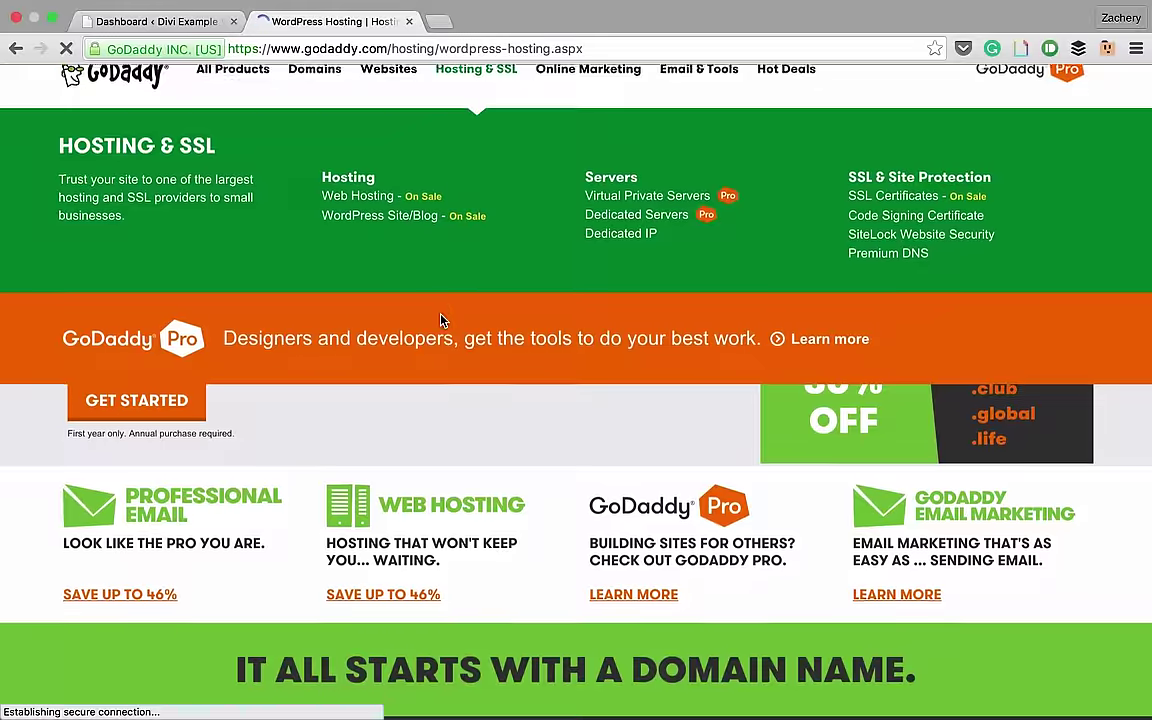
{"action": "scroll", "coordinate": [452, 323], "scroll_direction": "down", "scroll_amount": 8}
{"action": "scroll", "coordinate": [452, 323], "scroll_direction": "down", "scroll_amount": 3}
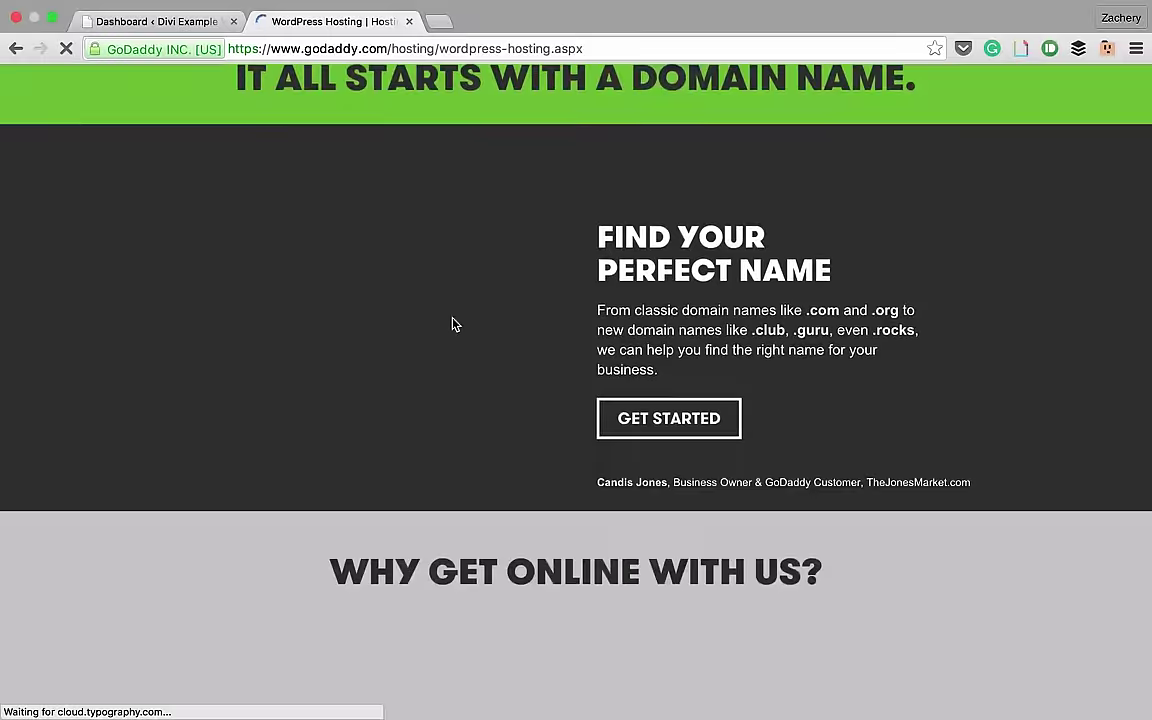
{"action": "scroll", "coordinate": [476, 340], "scroll_direction": "down", "scroll_amount": 12}
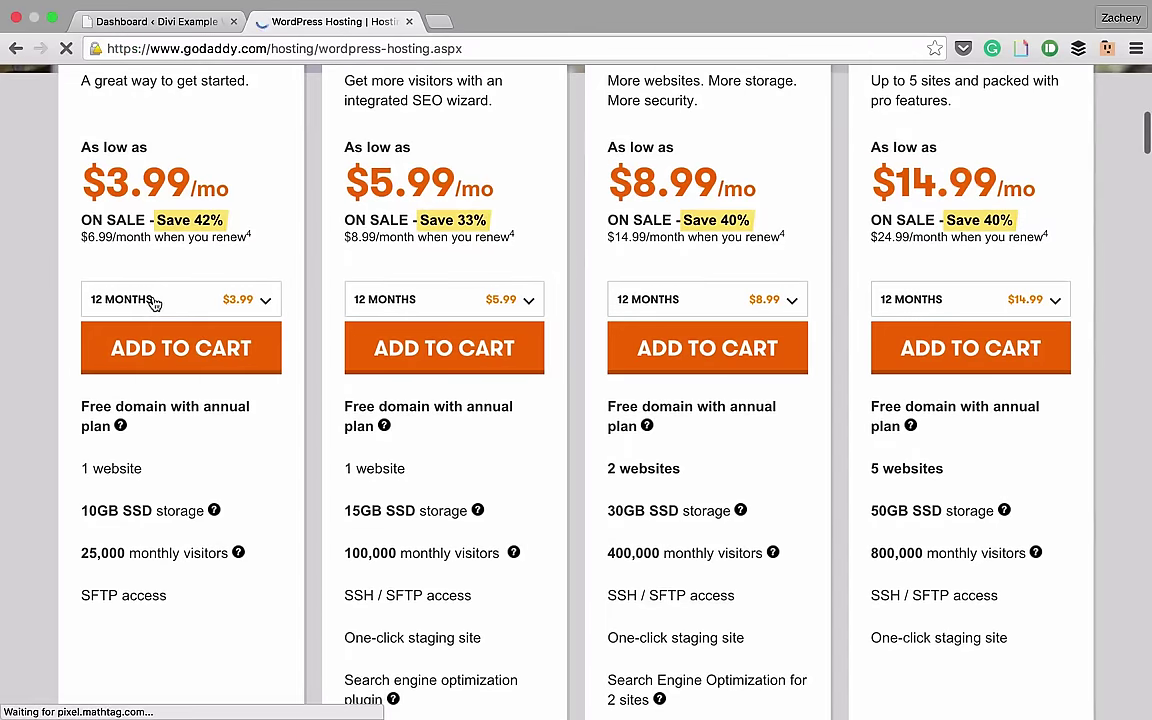
{"action": "left_click", "coordinate": [163, 300]}
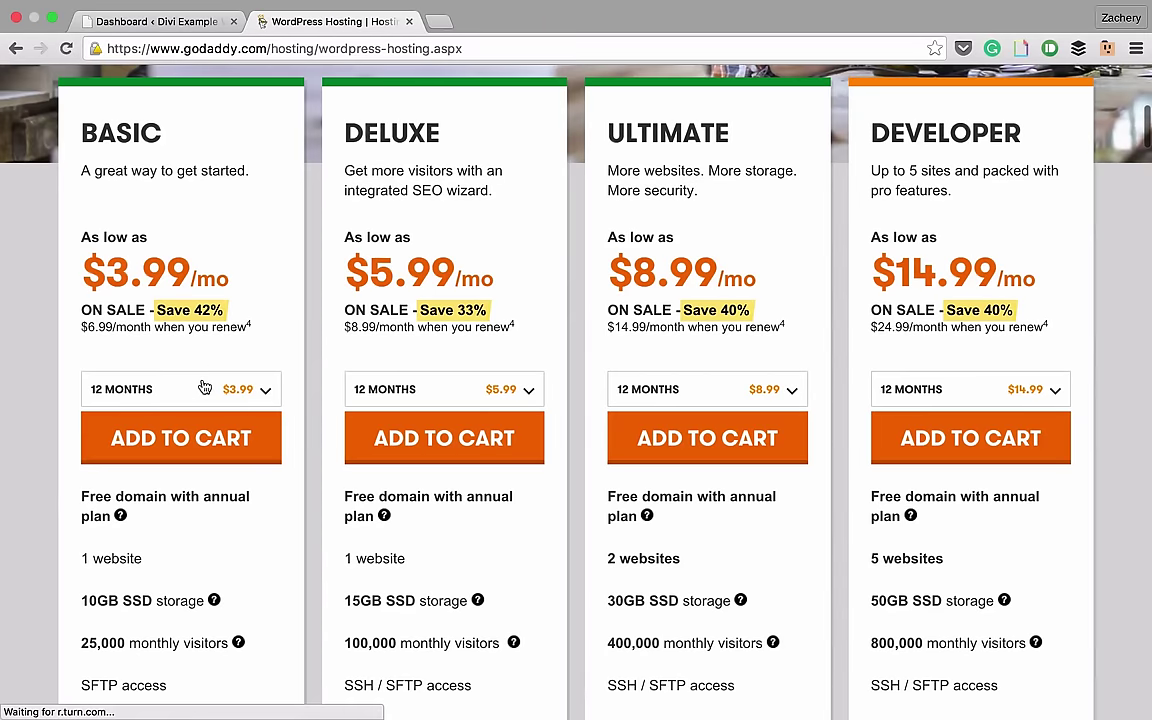
- Return to the top of the GoDaddy hosting page and close its tab
{"action": "scroll", "coordinate": [250, 338], "scroll_direction": "down", "scroll_amount": 5}
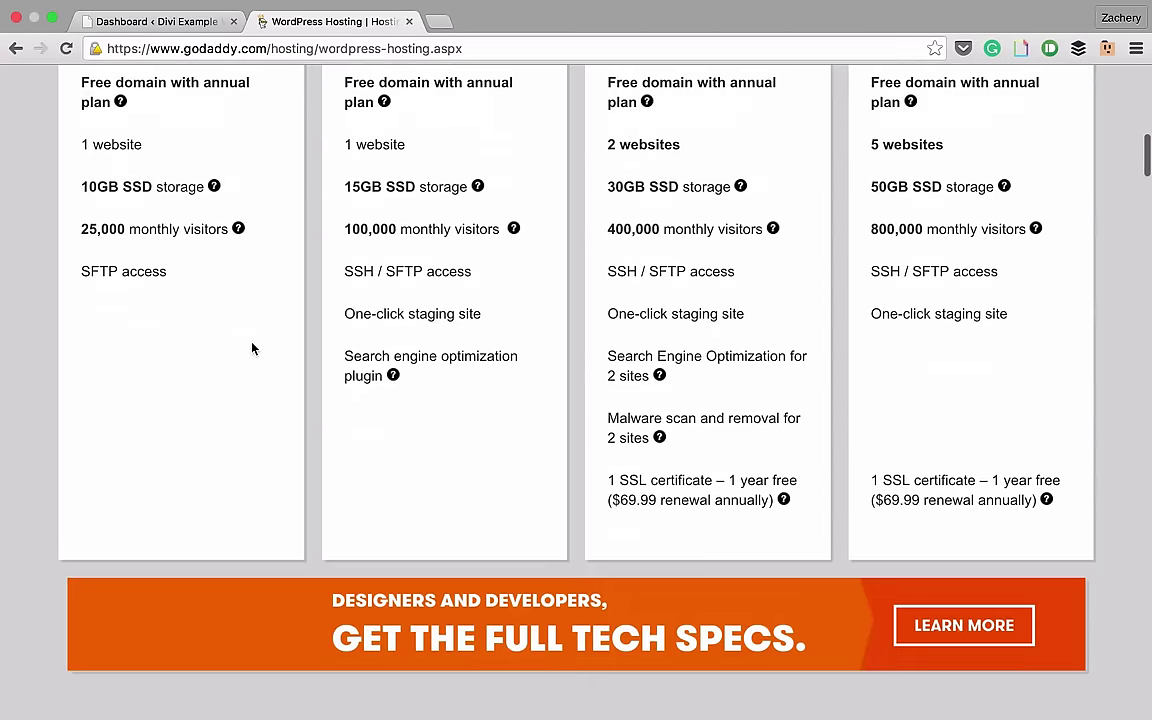
{"action": "scroll", "coordinate": [252, 347], "scroll_direction": "up", "scroll_amount": 5}
{"action": "scroll", "coordinate": [257, 352], "scroll_direction": "down", "scroll_amount": 3}
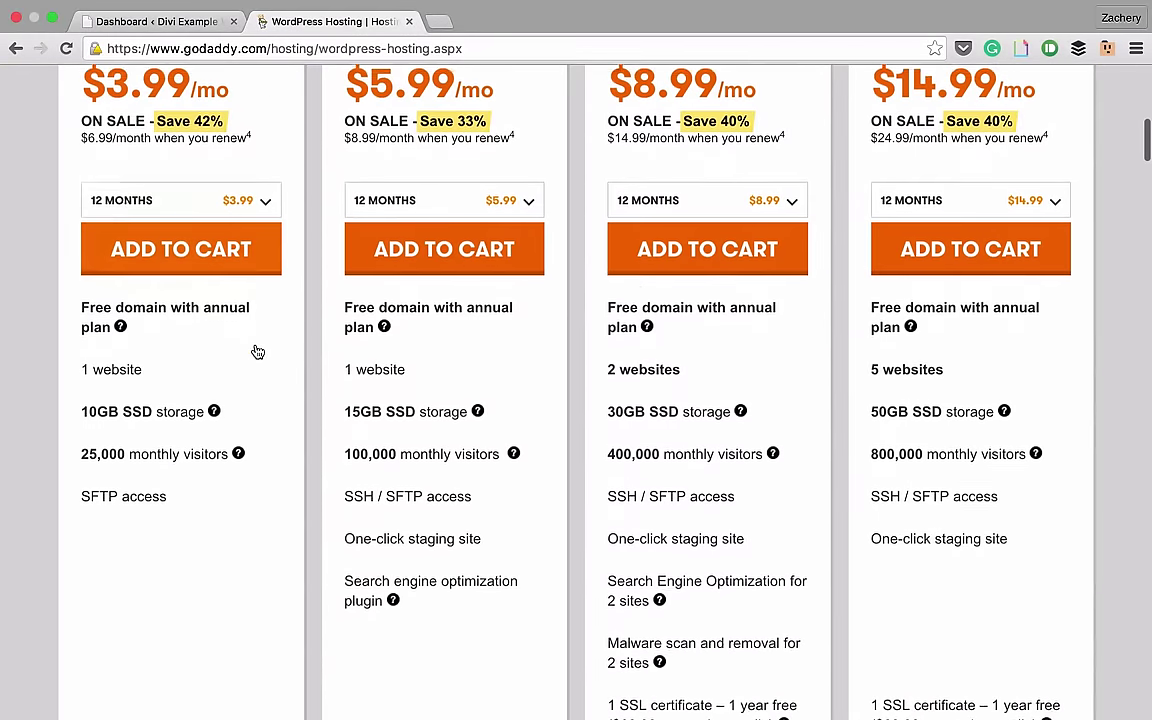
{"action": "scroll", "coordinate": [625, 329], "scroll_direction": "down", "scroll_amount": 3}
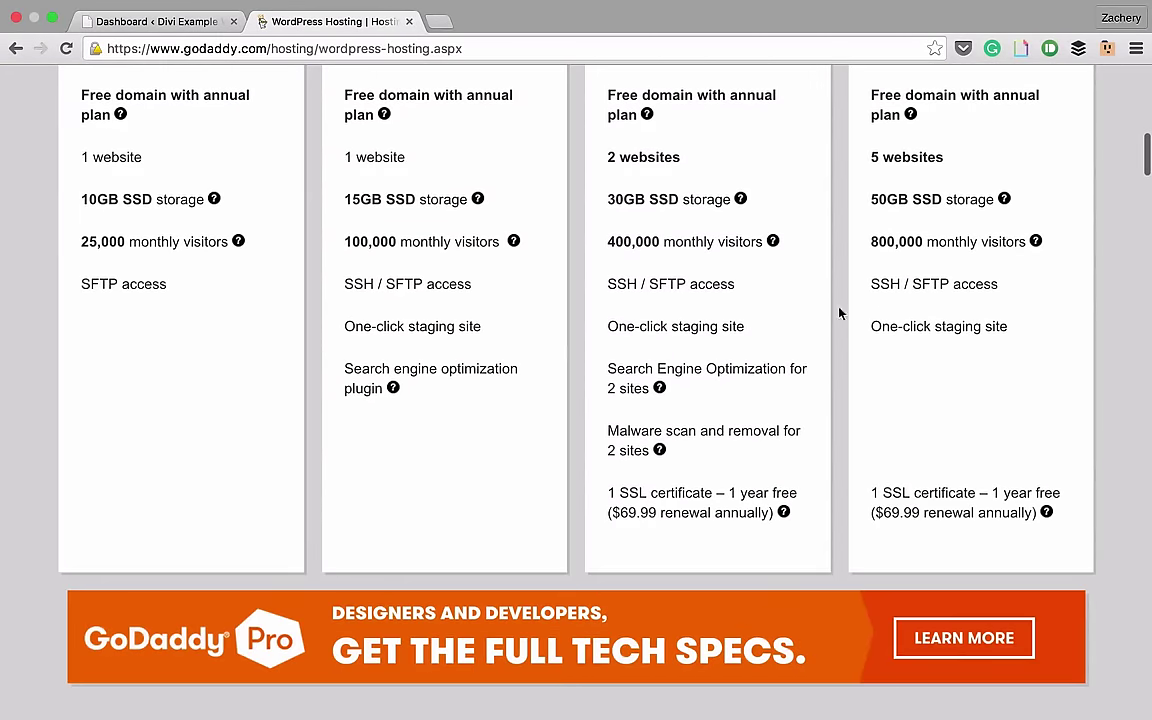
{"action": "scroll", "coordinate": [110, 300], "scroll_direction": "up", "scroll_amount": 5}
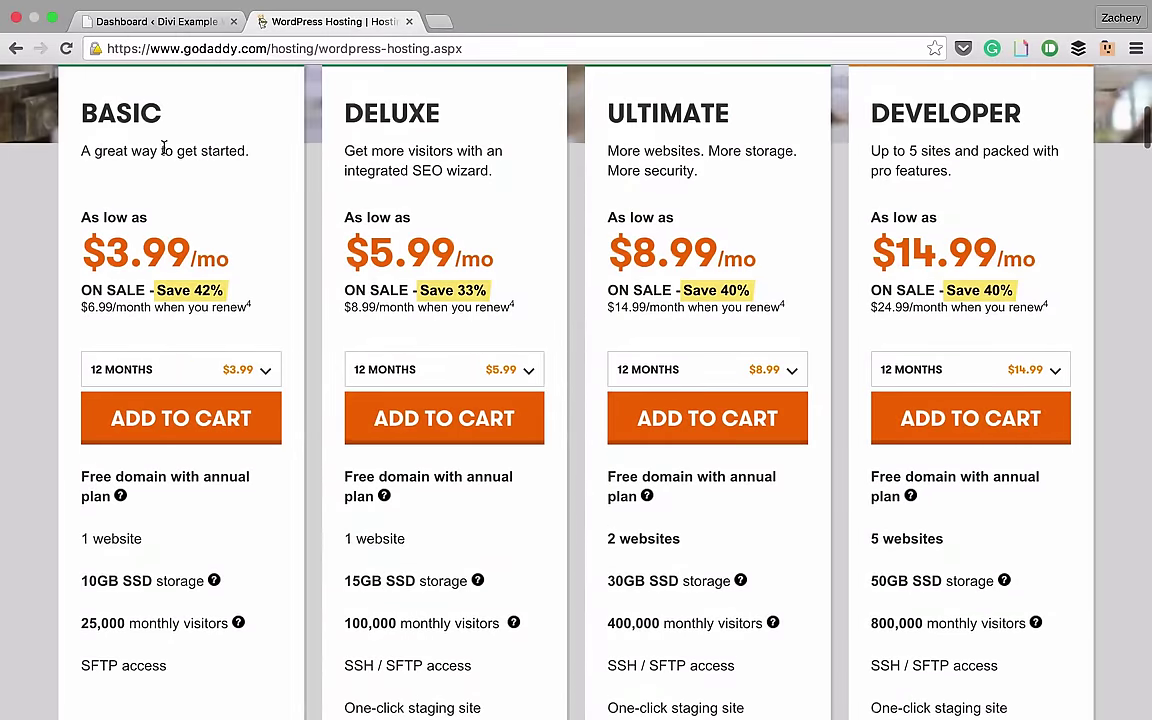
{"action": "scroll", "coordinate": [549, 196], "scroll_direction": "up", "scroll_amount": 2}
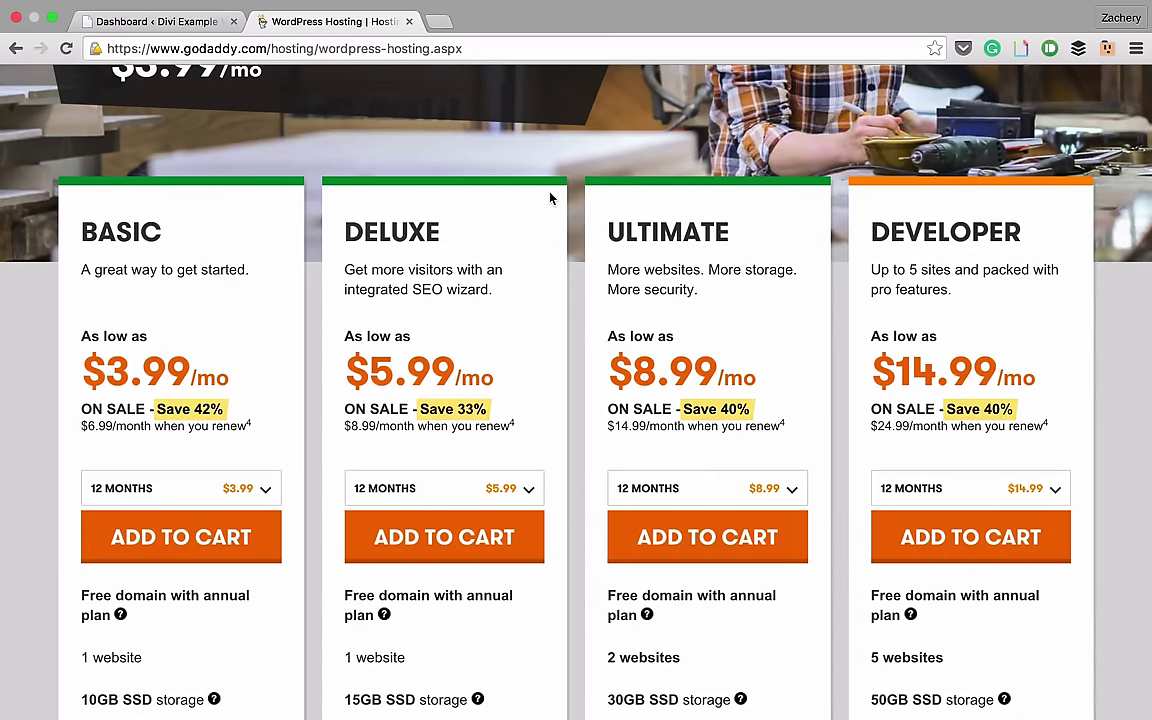
{"action": "scroll", "coordinate": [549, 197], "scroll_direction": "up", "scroll_amount": 6}
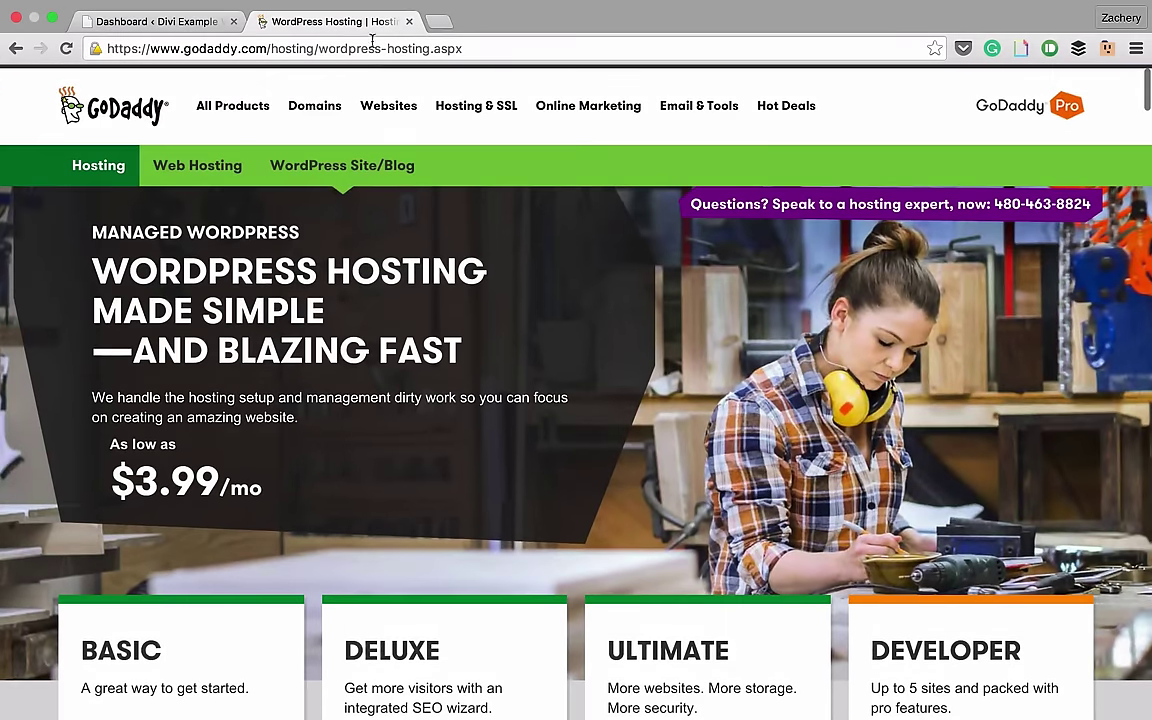
{"action": "left_click", "coordinate": [409, 21]}
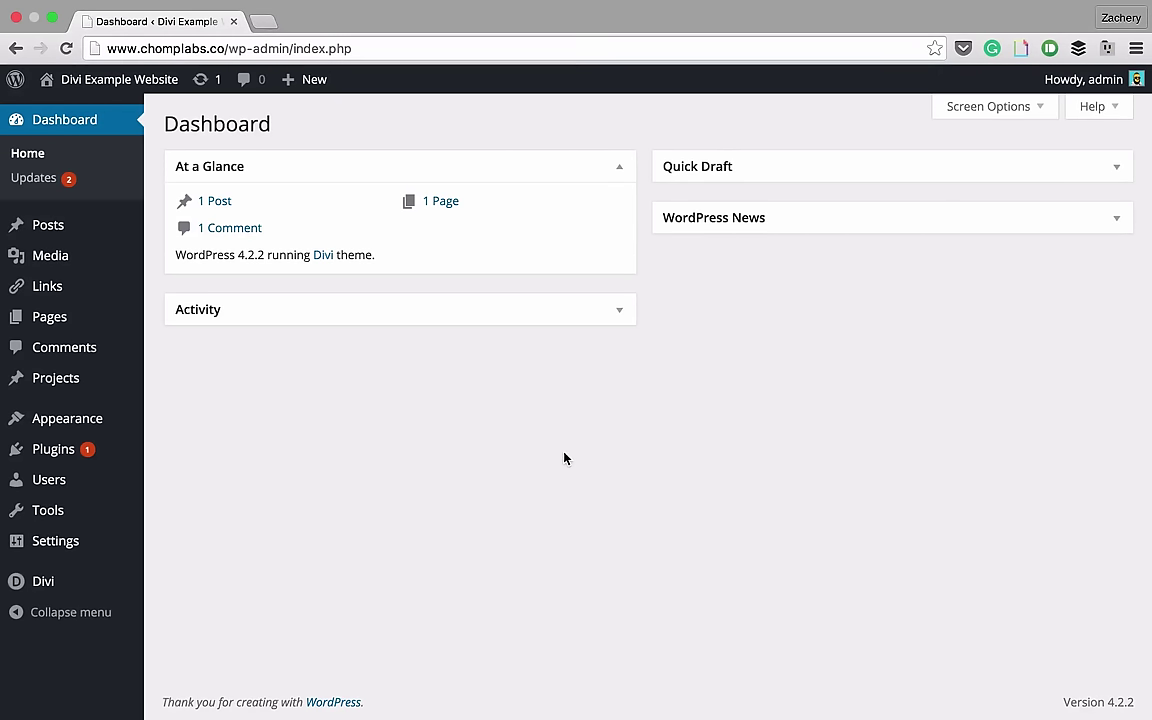
- Open the theme zip upload form via Appearance > Themes > Add New > Upload Theme
{"action": "mouse_move", "coordinate": [110, 408]}
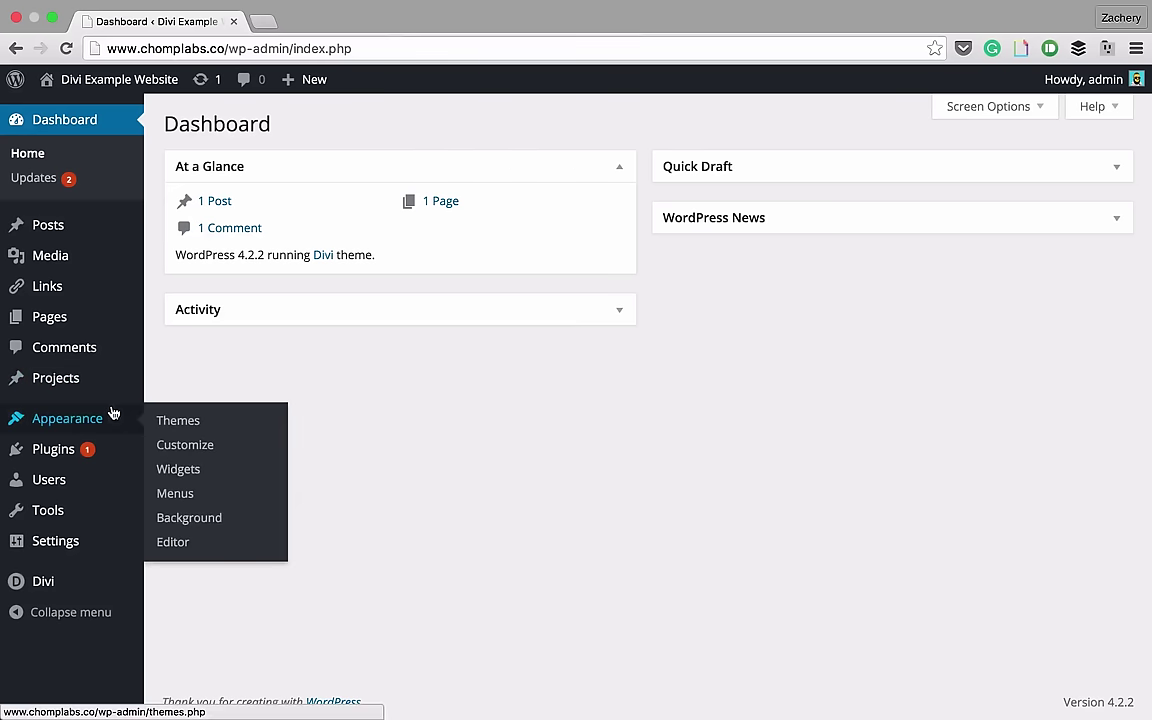
{"action": "left_click", "coordinate": [177, 421]}
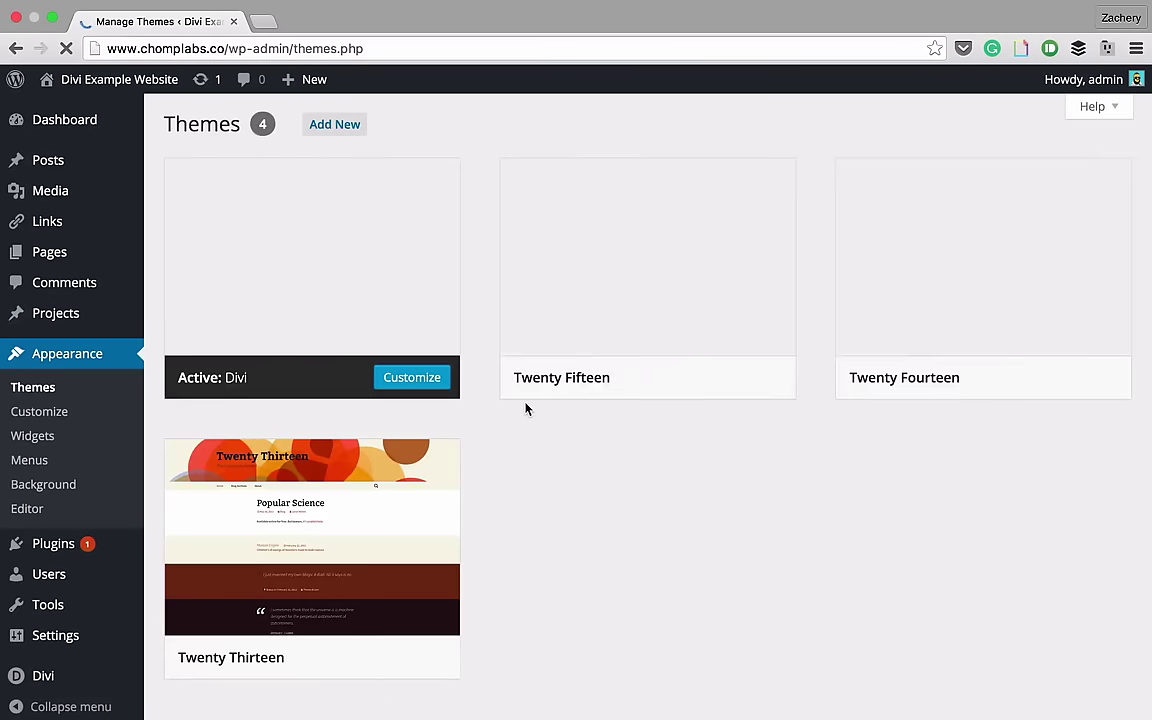
{"action": "left_click", "coordinate": [337, 126]}
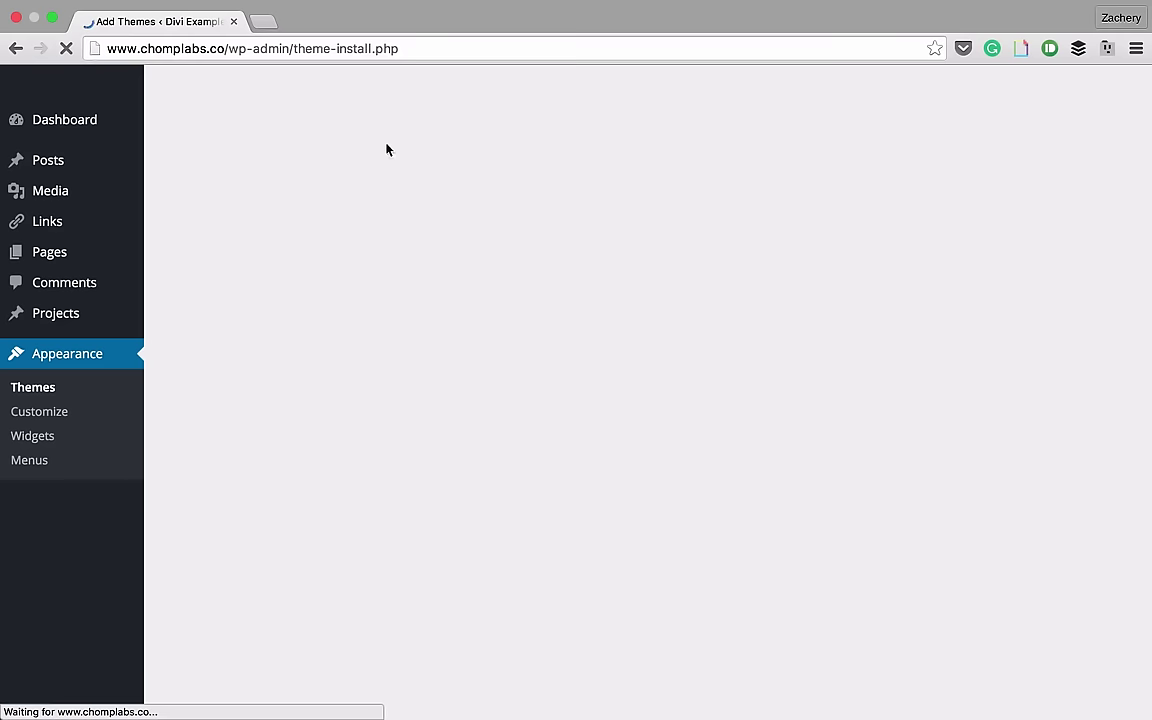
{"action": "left_click", "coordinate": [336, 124]}
- Browse the Desktop for the screenshot zip, cancel without choosing it, and move a screenshot on the desktop
{"action": "left_click", "coordinate": [519, 282]}
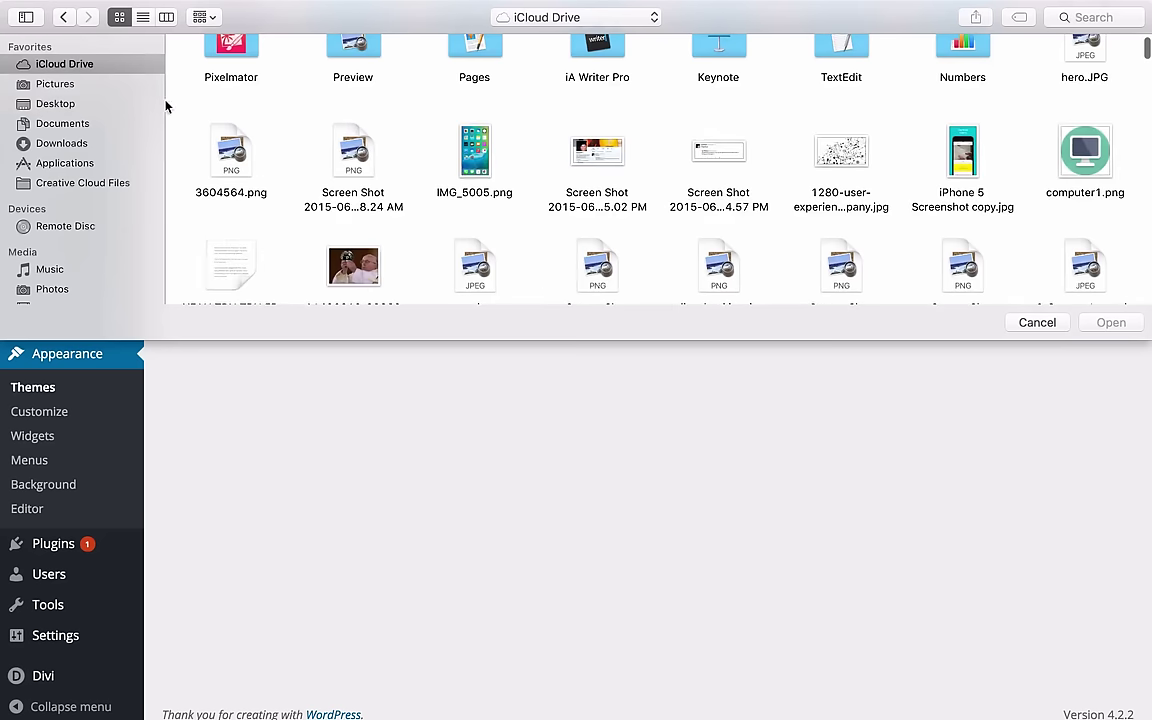
{"action": "left_click", "coordinate": [55, 103]}
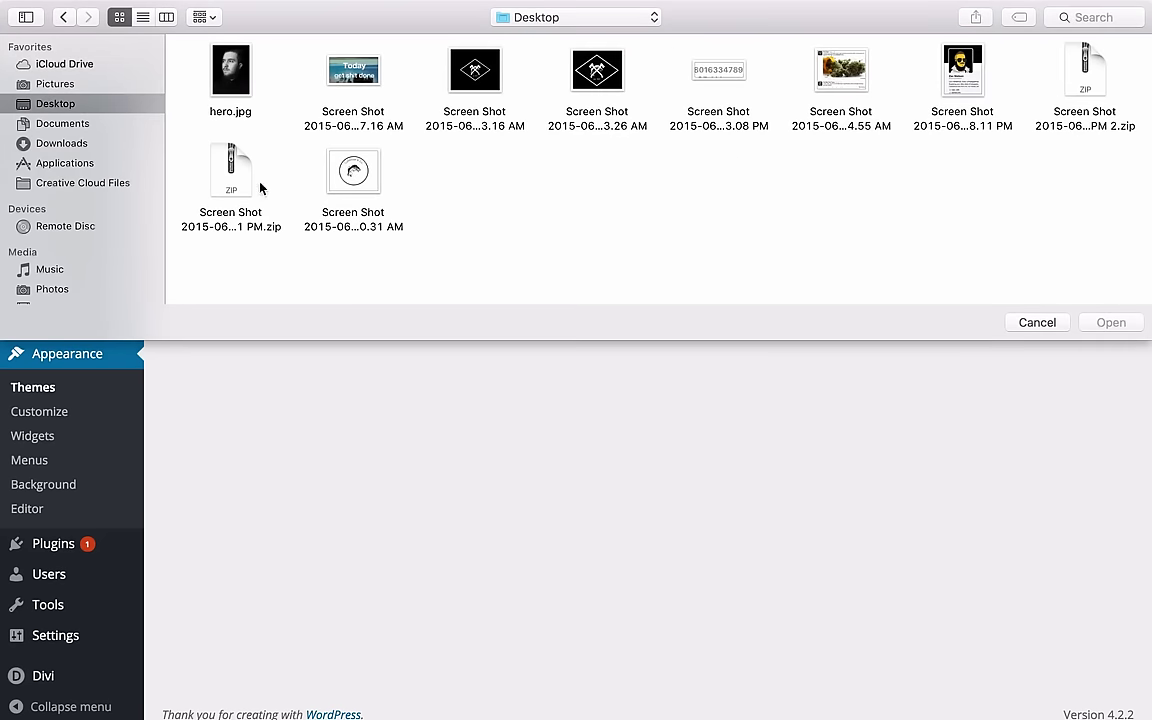
{"action": "left_click", "coordinate": [211, 182]}
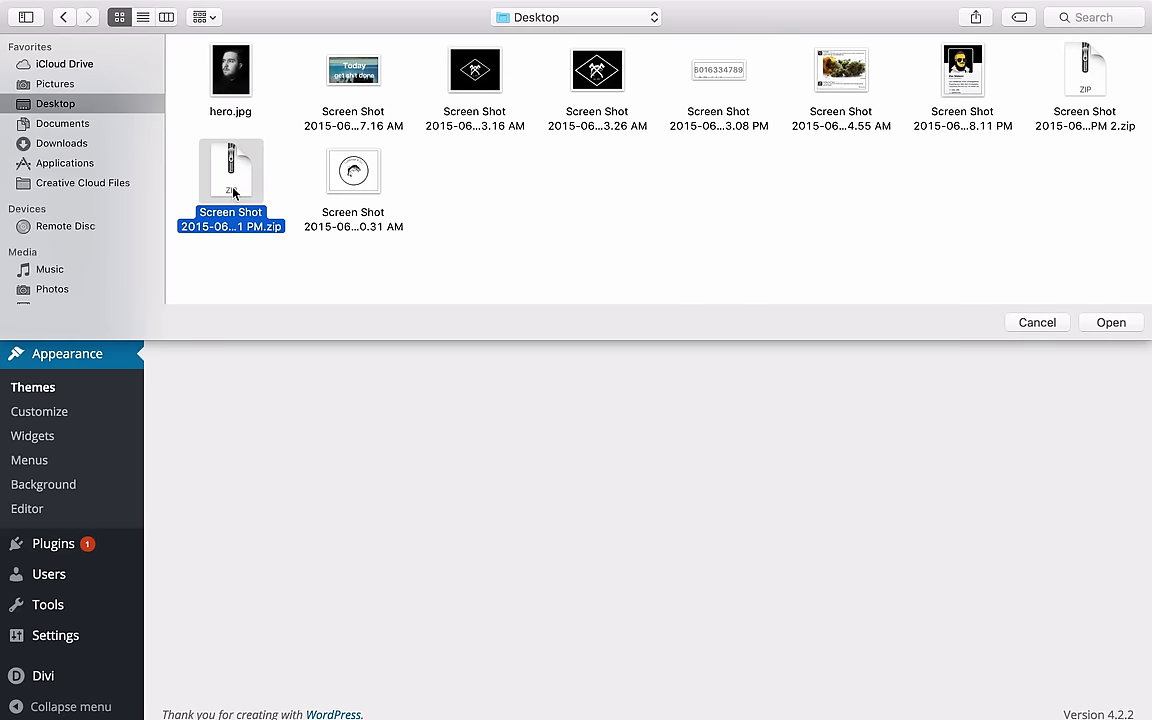
{"action": "left_click", "coordinate": [1040, 323]}
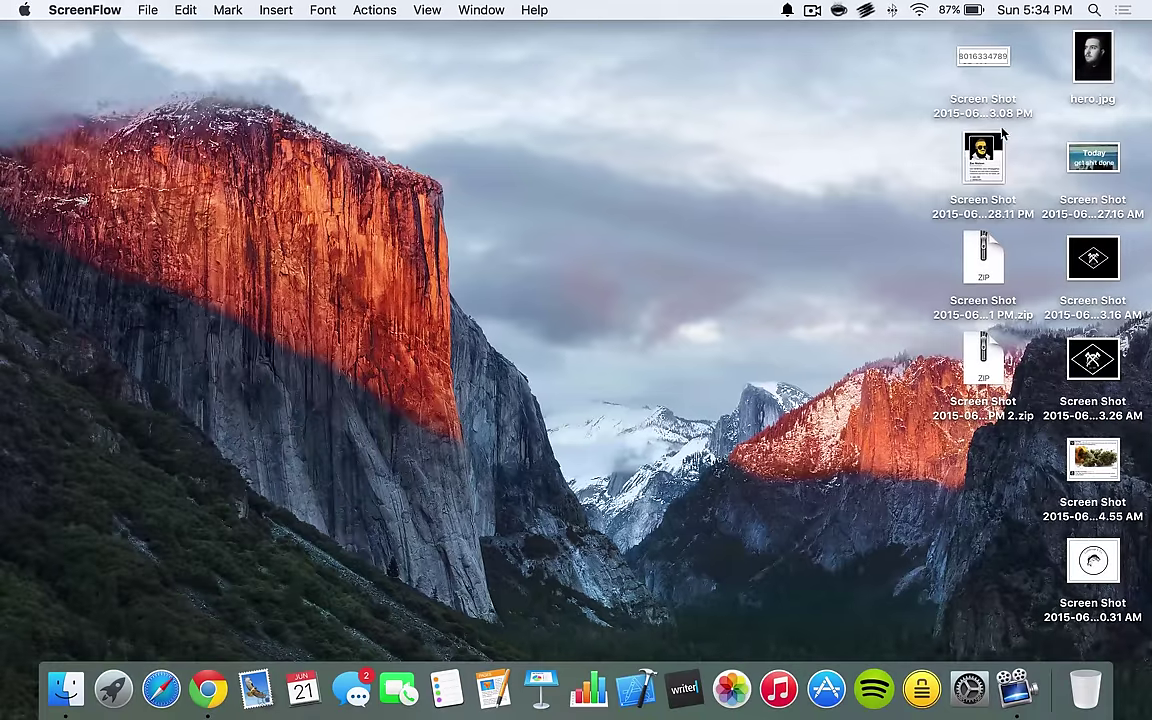
{"action": "left_click_drag", "start_coordinate": [948, 165], "coordinate": [507, 185]}
- Compress the desktop screenshot into a zip archive and return to Chrome's Add Themes page
{"action": "right_click", "coordinate": [535, 168]}
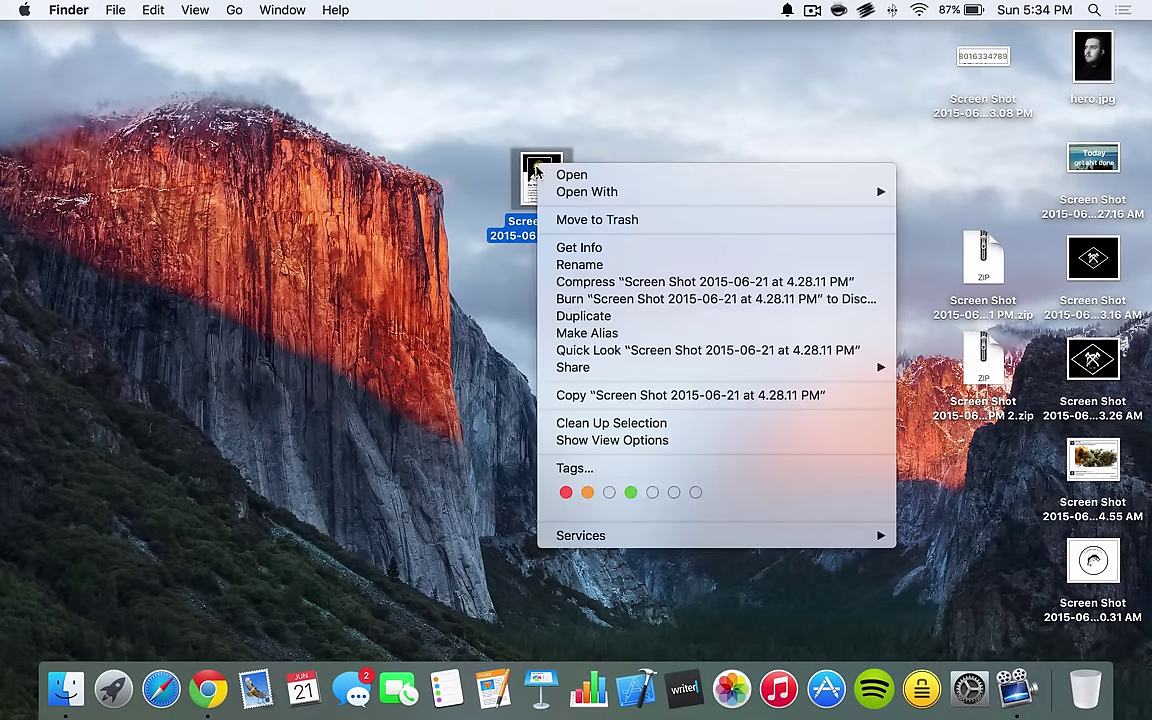
{"action": "left_click", "coordinate": [602, 282]}
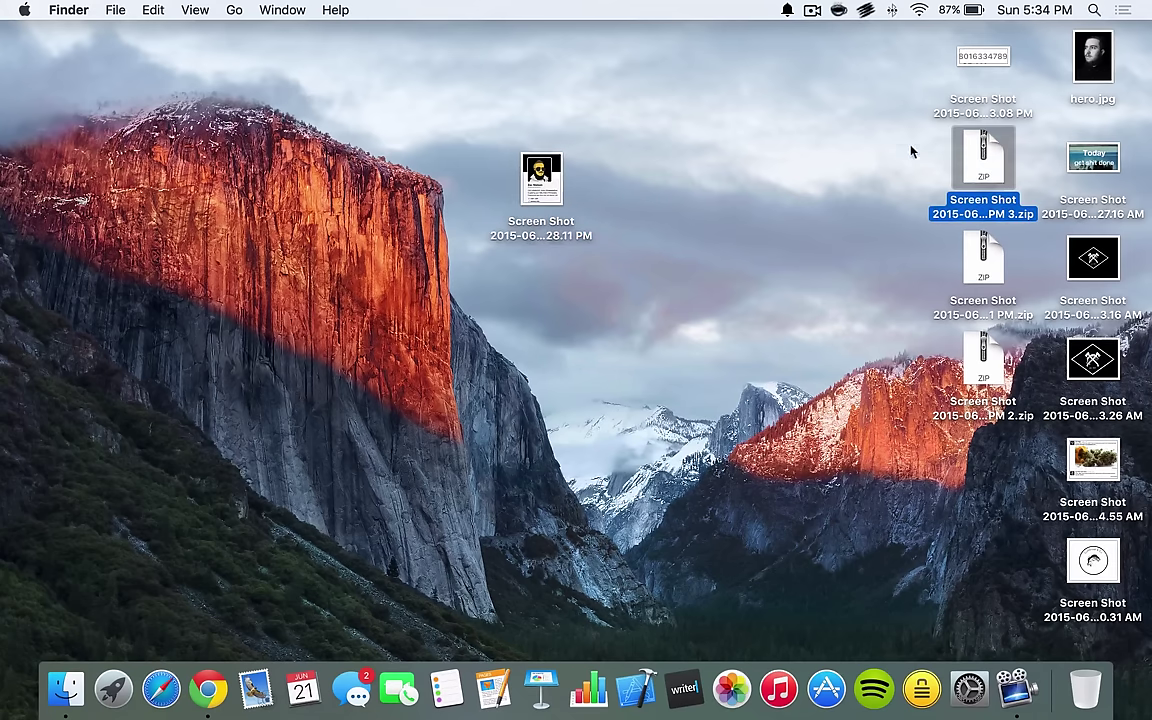
{"action": "left_click", "coordinate": [207, 686]}
- Select the screenshot zip from the Desktop, cancel the picker, and return to the installed Themes list
{"action": "left_click", "coordinate": [515, 281]}
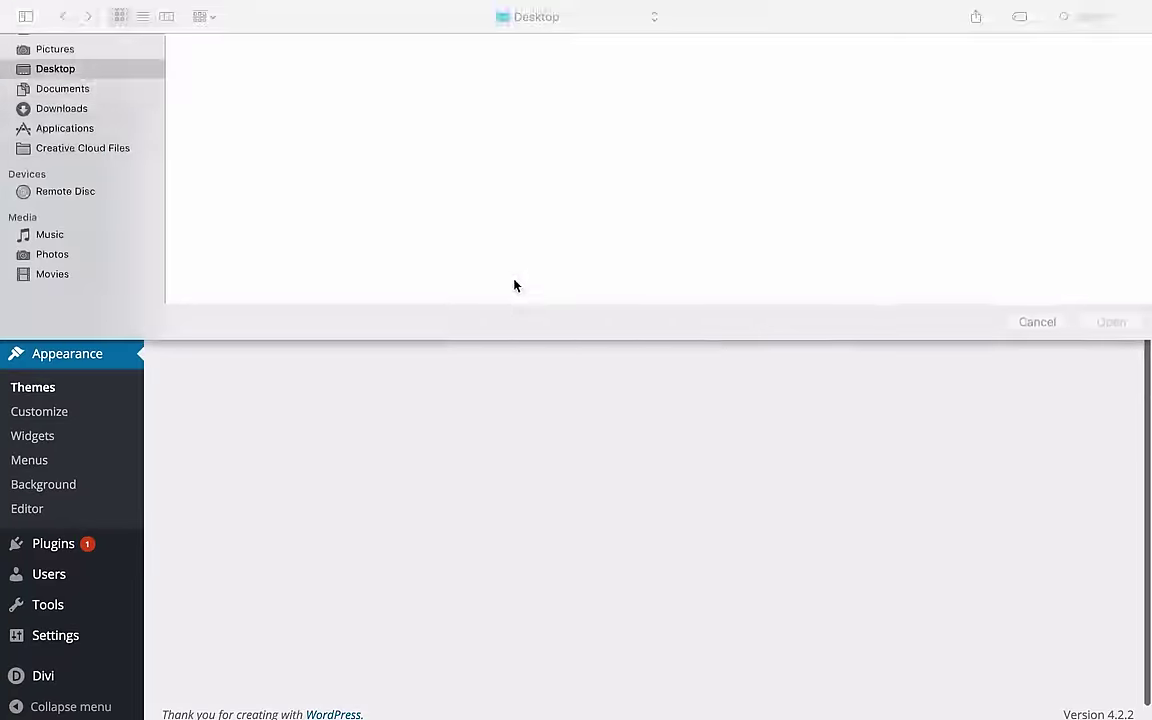
{"action": "left_click", "coordinate": [98, 103]}
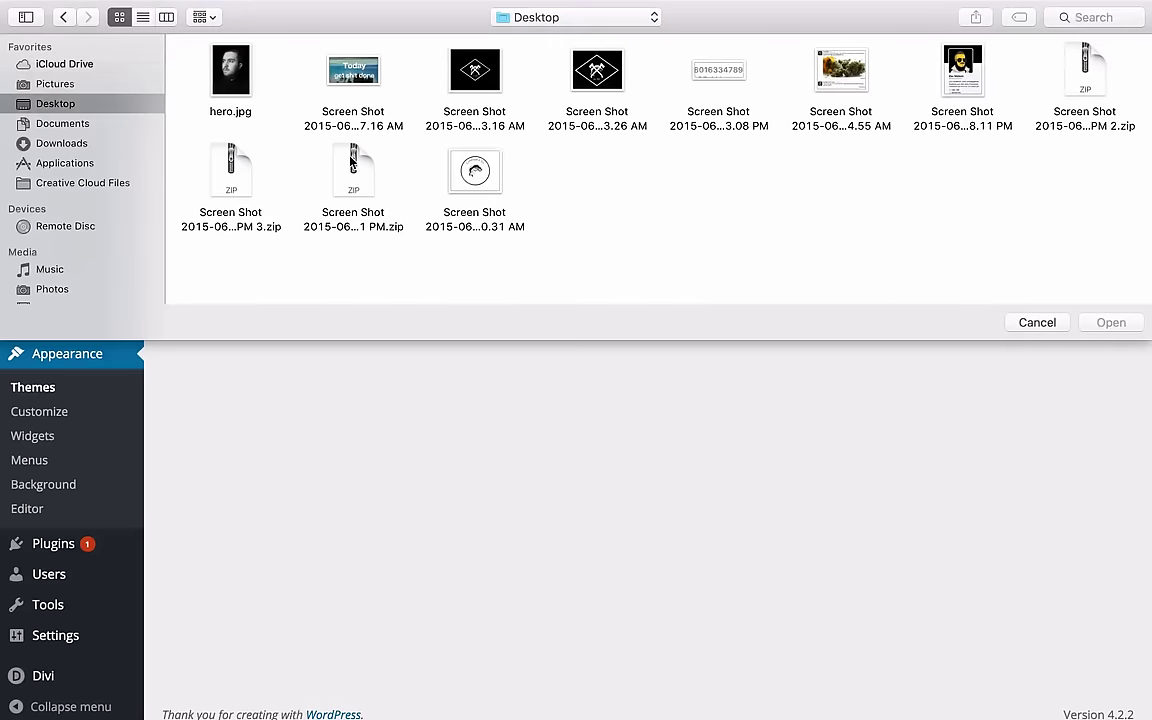
{"action": "left_click", "coordinate": [352, 161]}
{"action": "left_click", "coordinate": [1040, 322]}
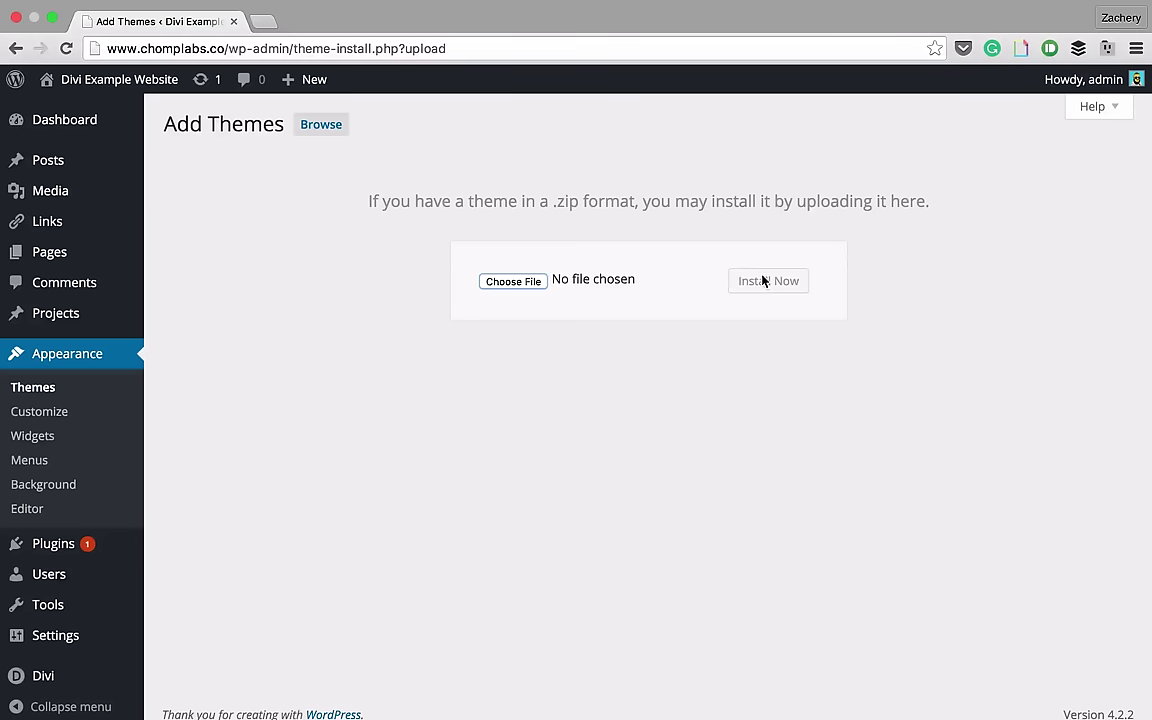
{"action": "left_click", "coordinate": [27, 389]}
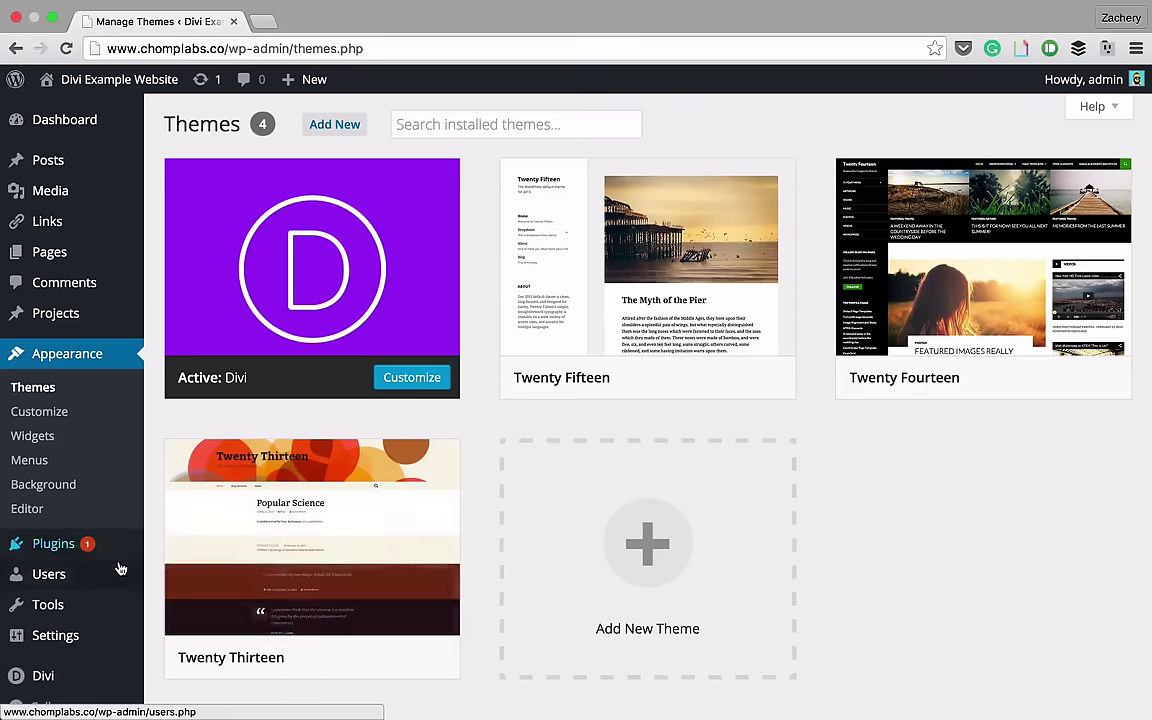
- Show the plugin .zip upload form via Plugins > Add New > Upload Plugin, then open the Divi Example Website
{"action": "mouse_move", "coordinate": [117, 556]}
{"action": "left_click", "coordinate": [165, 568]}
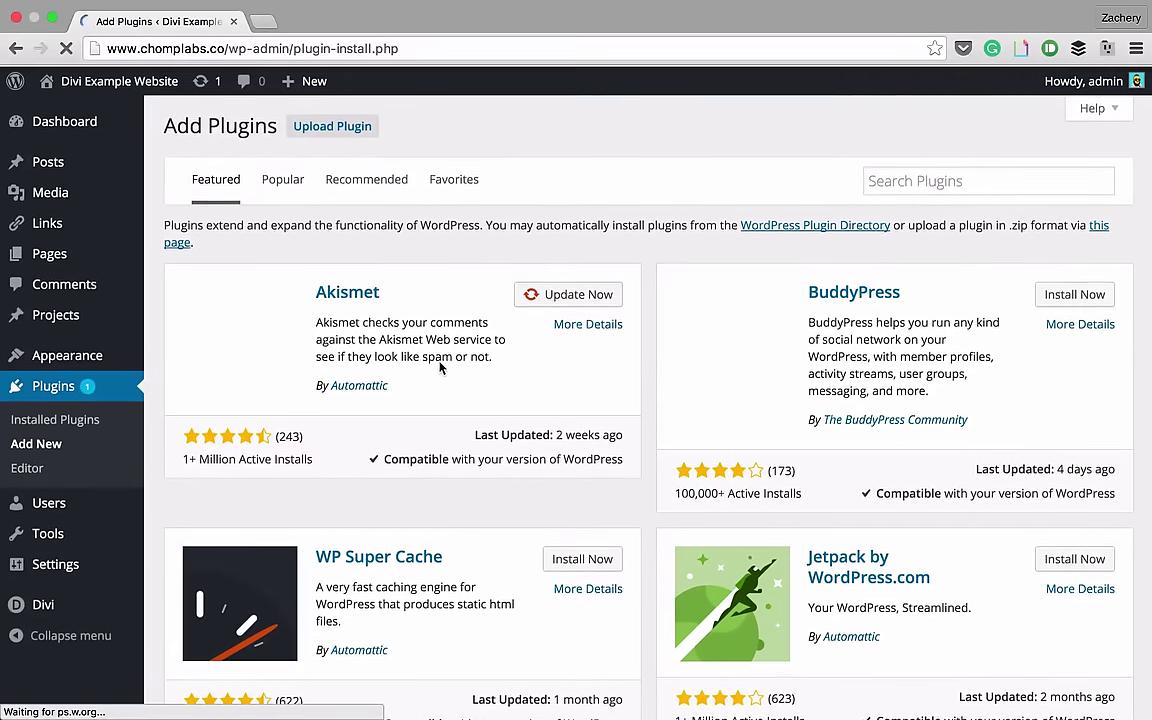
{"action": "left_click", "coordinate": [335, 128]}
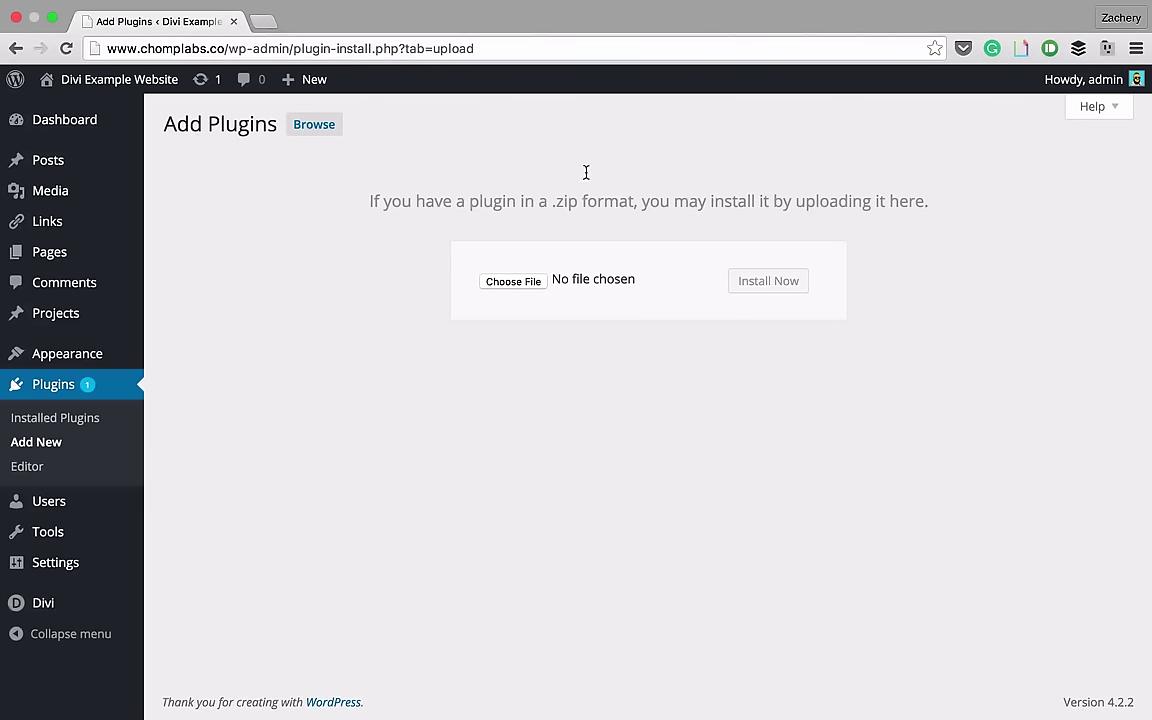
{"action": "left_click_drag", "start_coordinate": [552, 203], "coordinate": [643, 221]}
{"action": "left_click", "coordinate": [655, 240]}
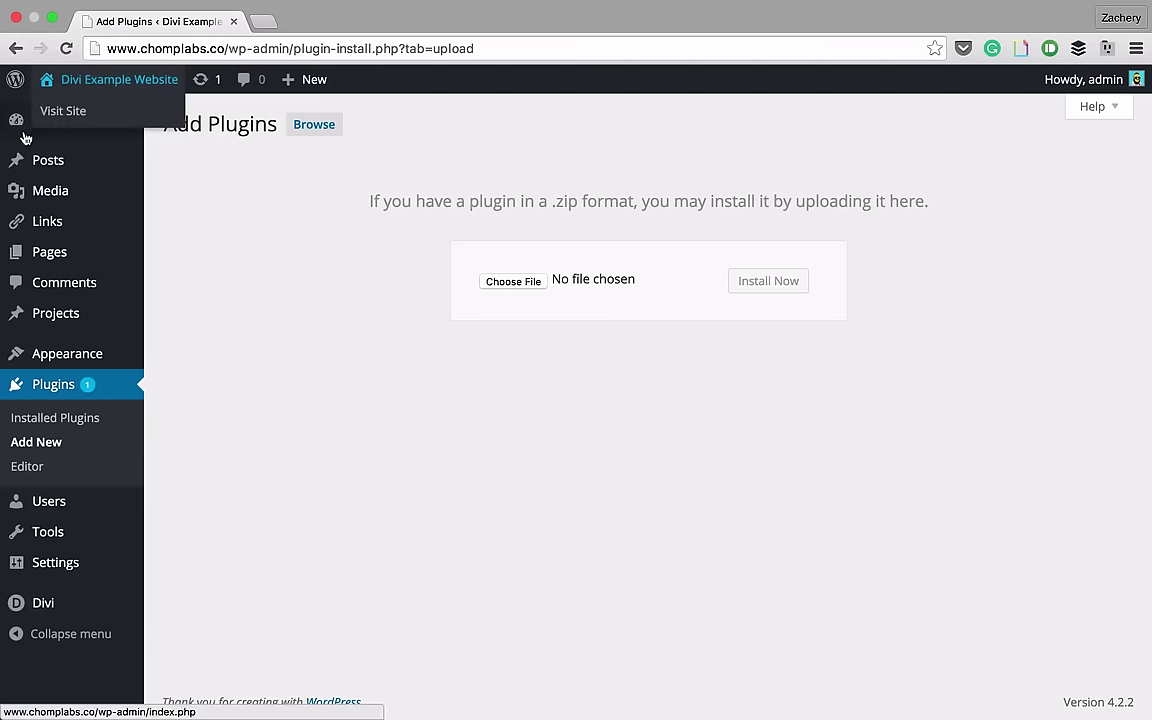
{"action": "mouse_move", "coordinate": [81, 580]}
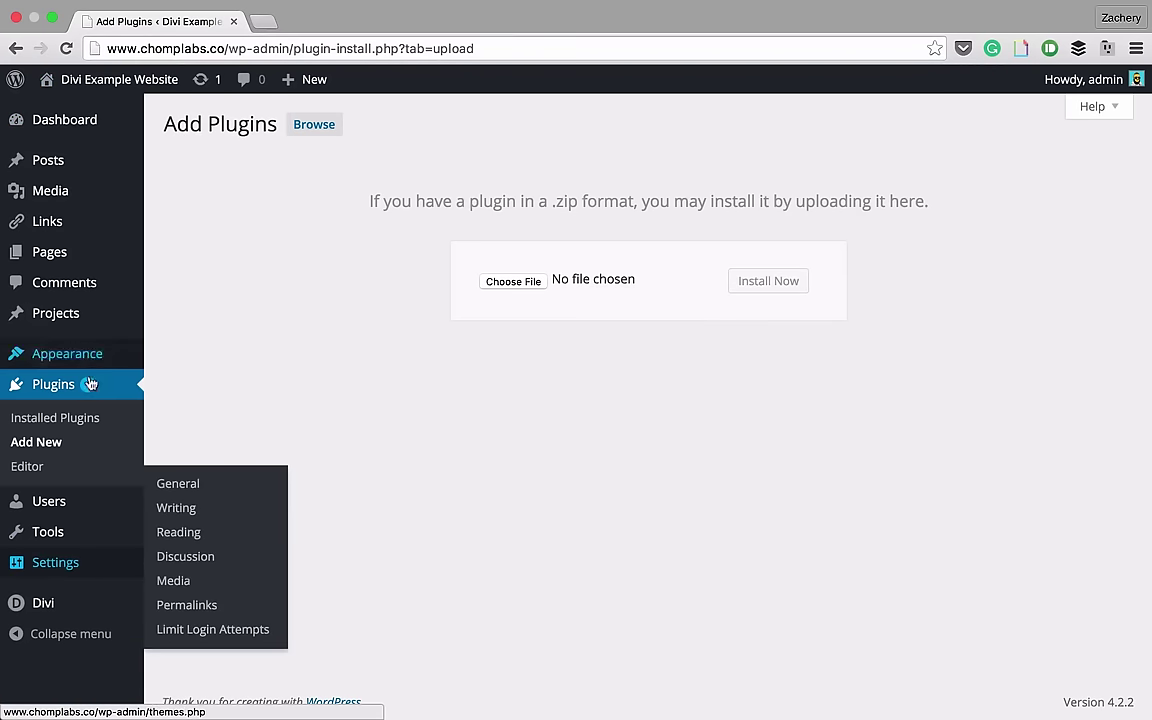
{"action": "left_click", "coordinate": [131, 90]}
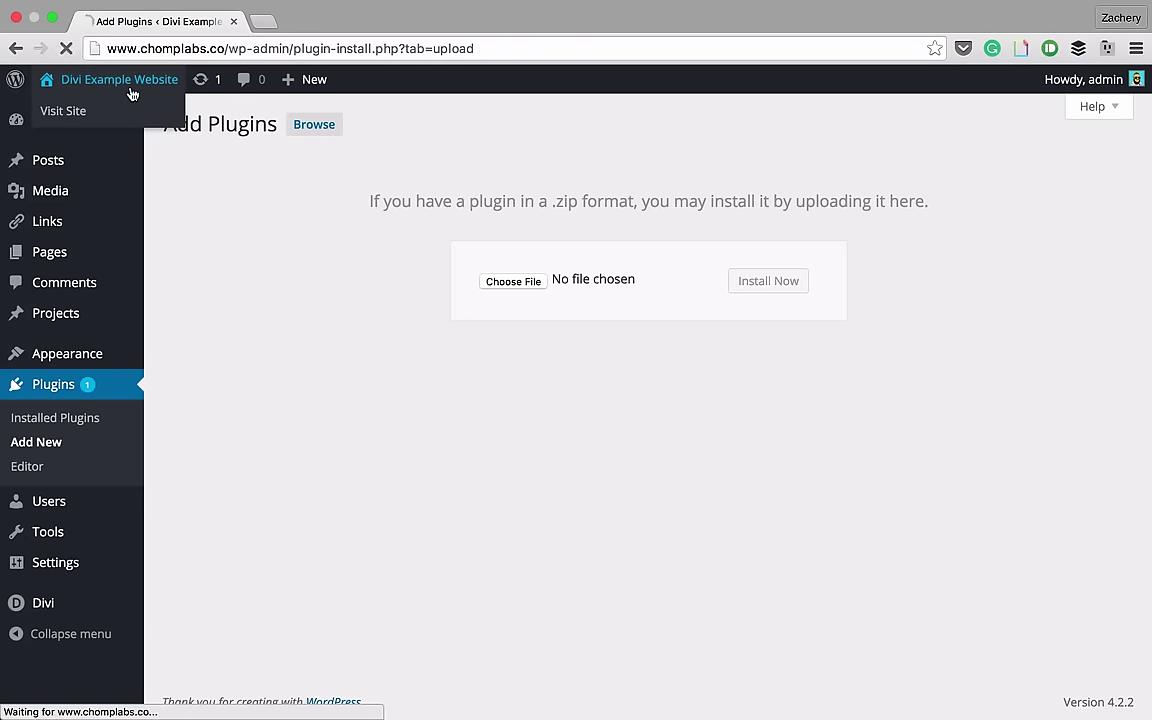